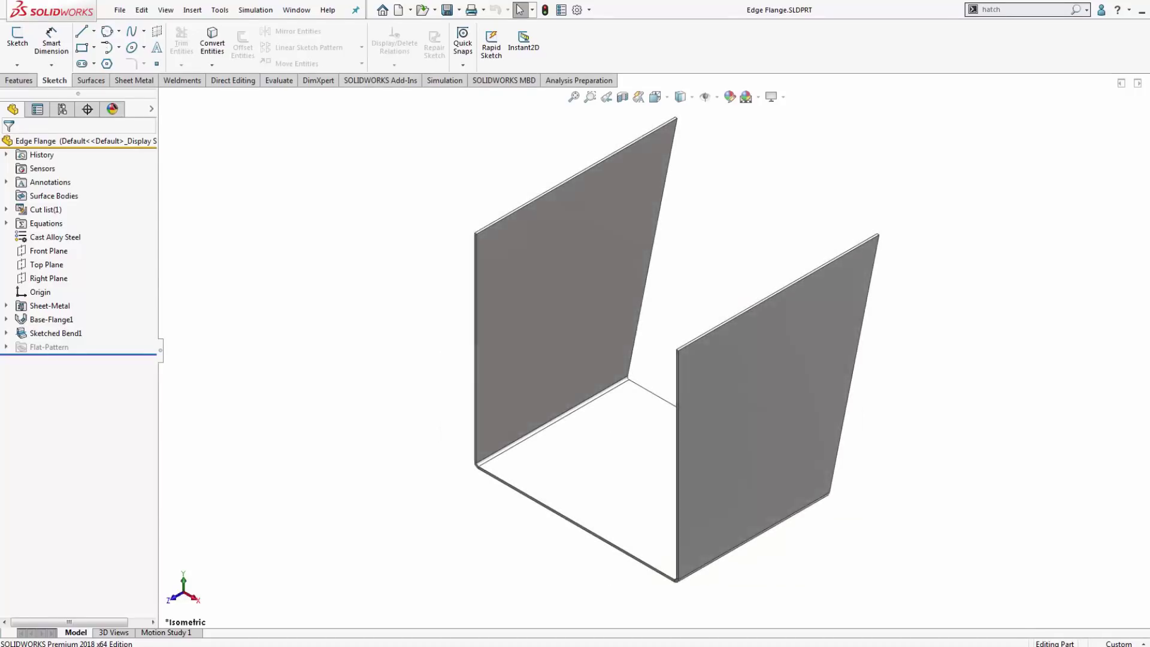
# Step: Orbit the channel to inspect the right wall, ending near an isometric view
pyautogui.scroll(-2, 700, 555)
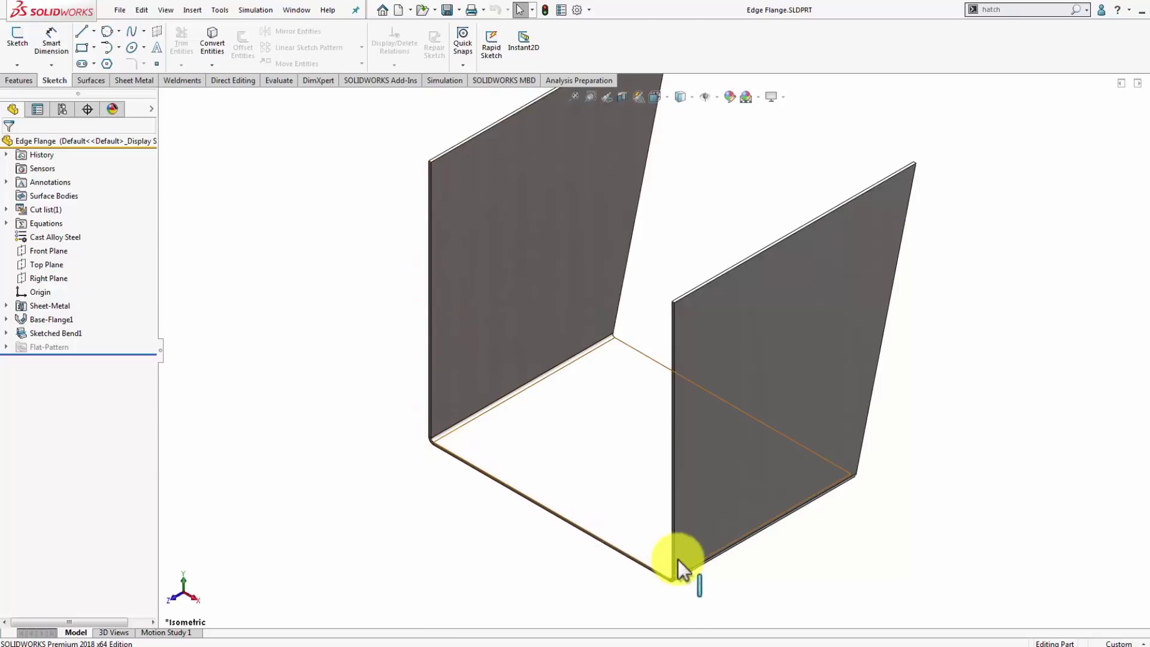
pyautogui.moveTo(825, 249); pyautogui.dragTo(617, 300, button='middle')
pyautogui.moveTo(809, 324); pyautogui.dragTo(779, 242, button='middle')
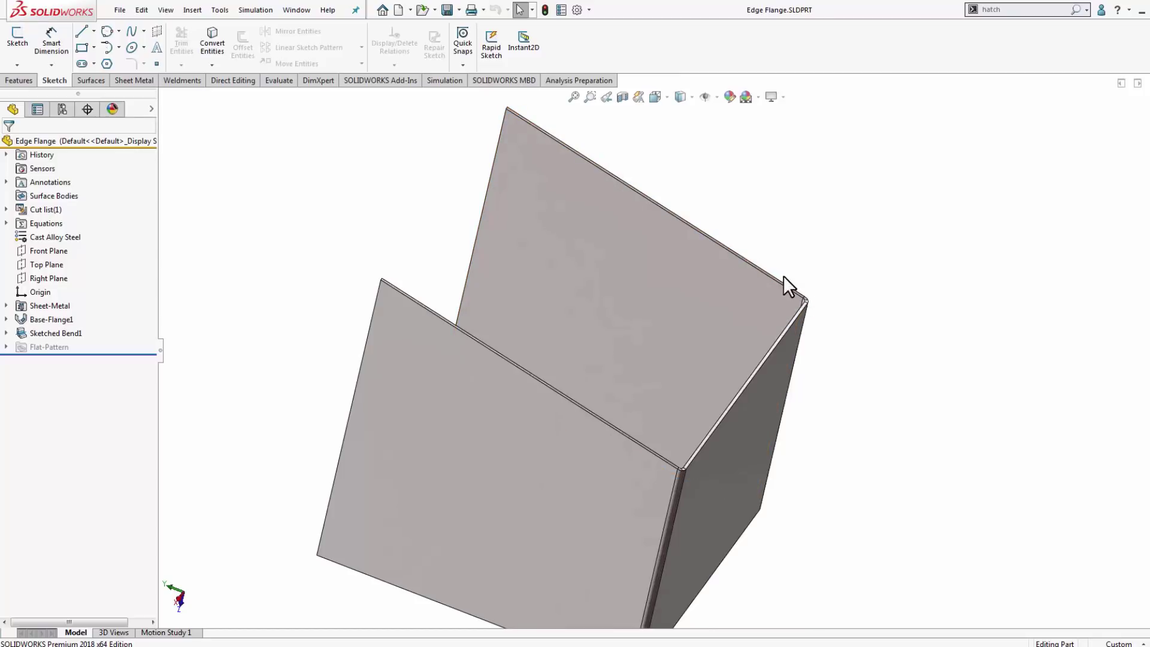
pyautogui.click(737, 427)
pyautogui.click(800, 461)
pyautogui.moveTo(752, 462); pyautogui.dragTo(635, 376, button='middle')
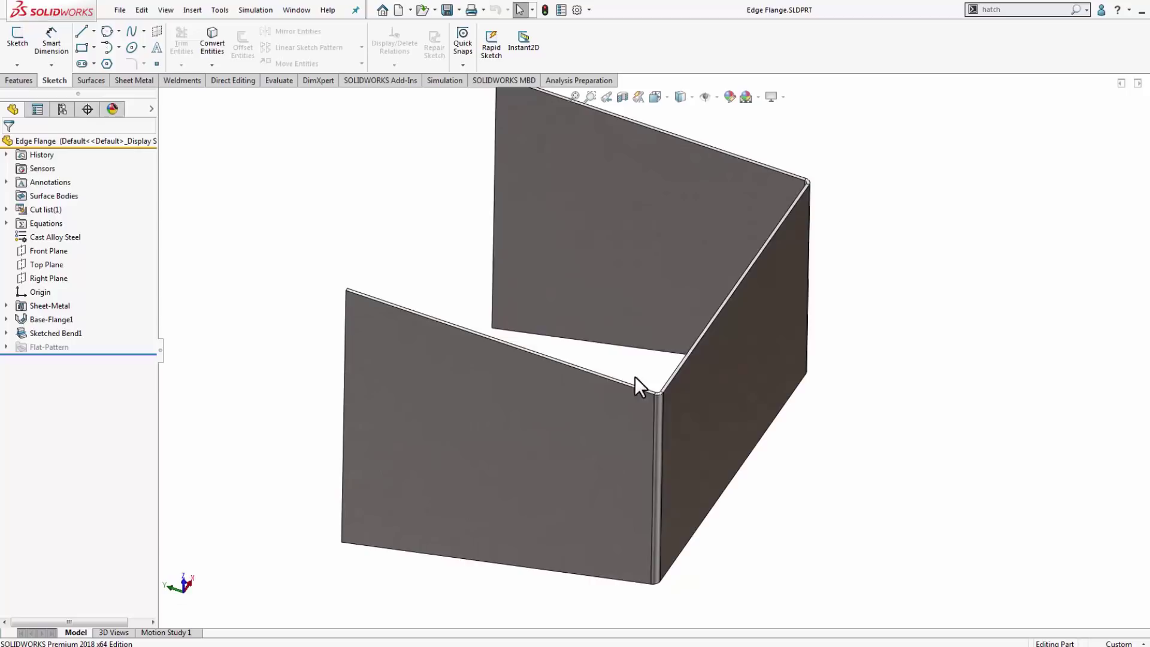
pyautogui.scroll(3, 635, 376)
pyautogui.moveTo(688, 334); pyautogui.dragTo(681, 367, button='middle')
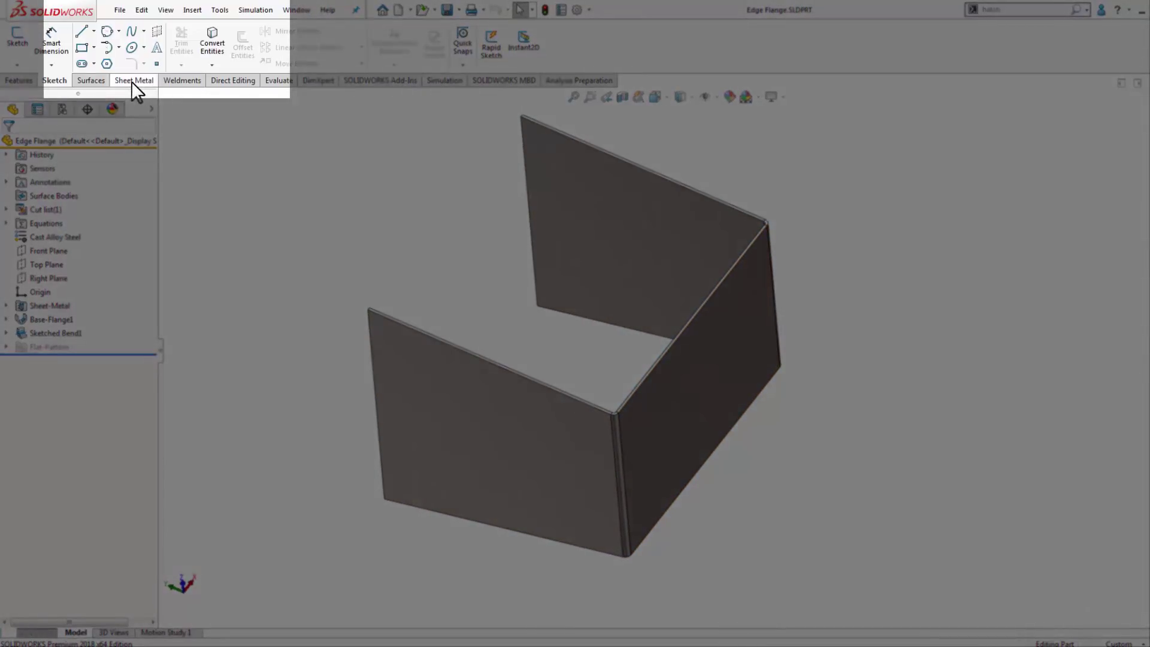
# Step: Create a 30 mm edge flange on the front, adjacent and back wall top edges
pyautogui.click(132, 81)
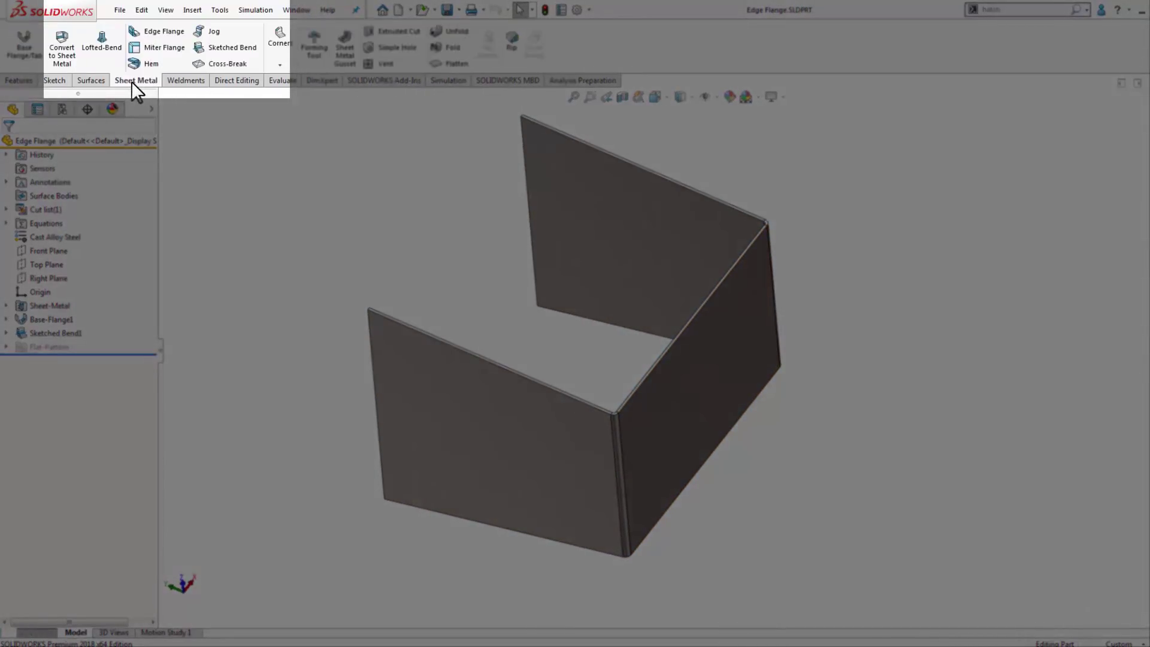
pyautogui.click(163, 30)
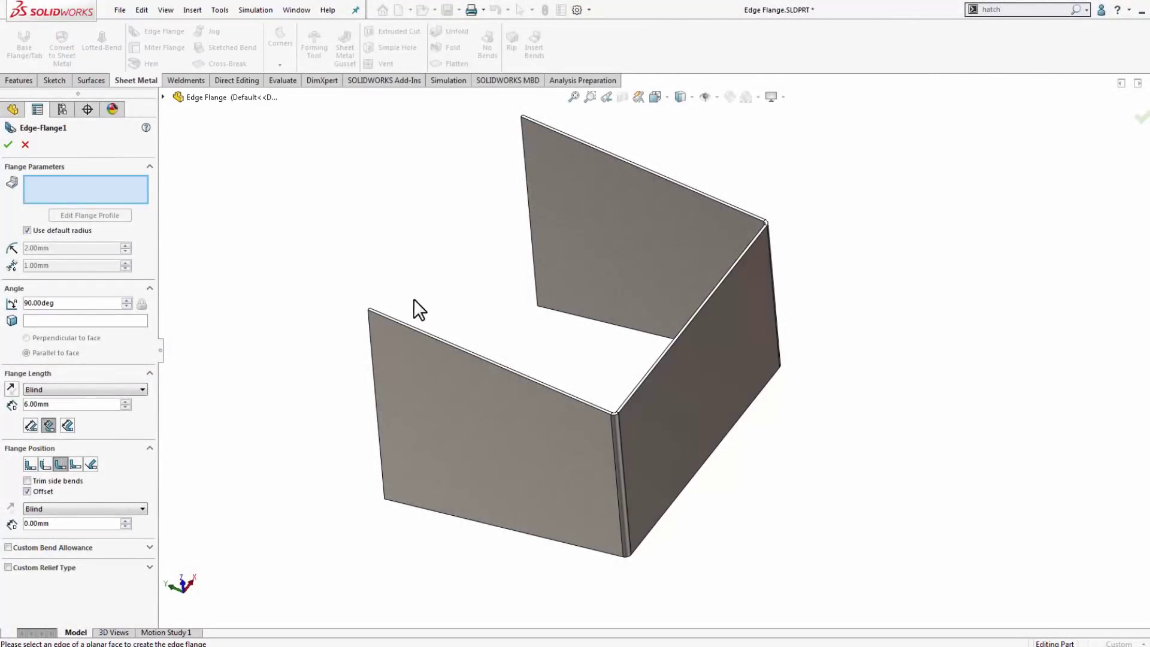
pyautogui.click(482, 355)
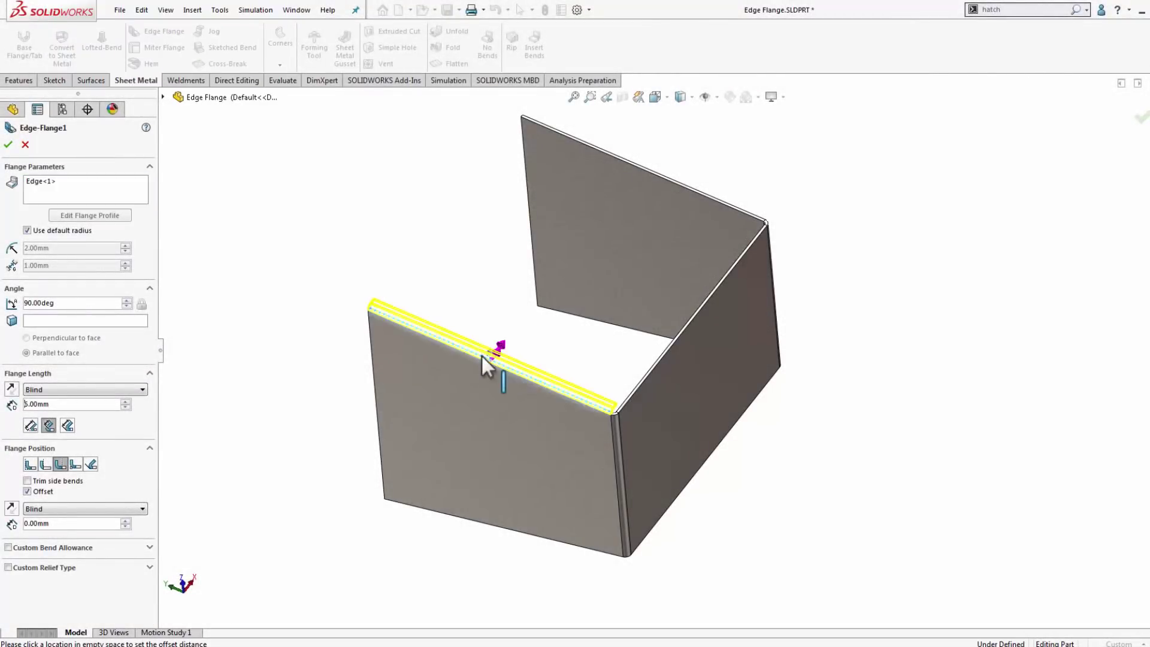
pyautogui.click(543, 341)
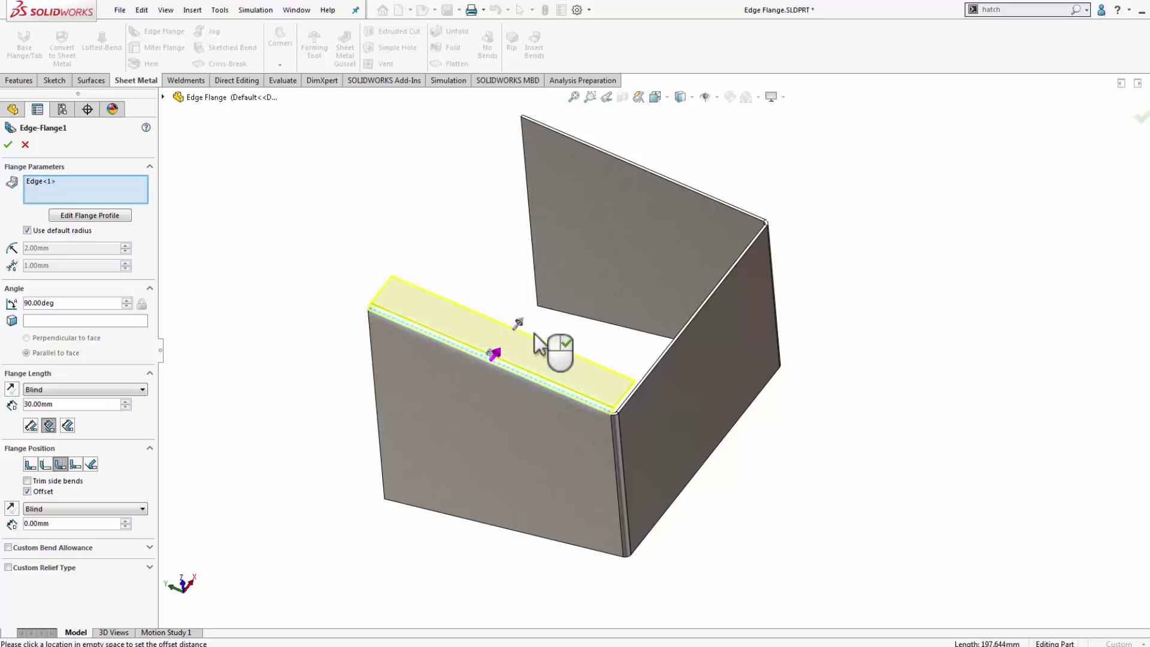
pyautogui.scroll(-2, 575, 342)
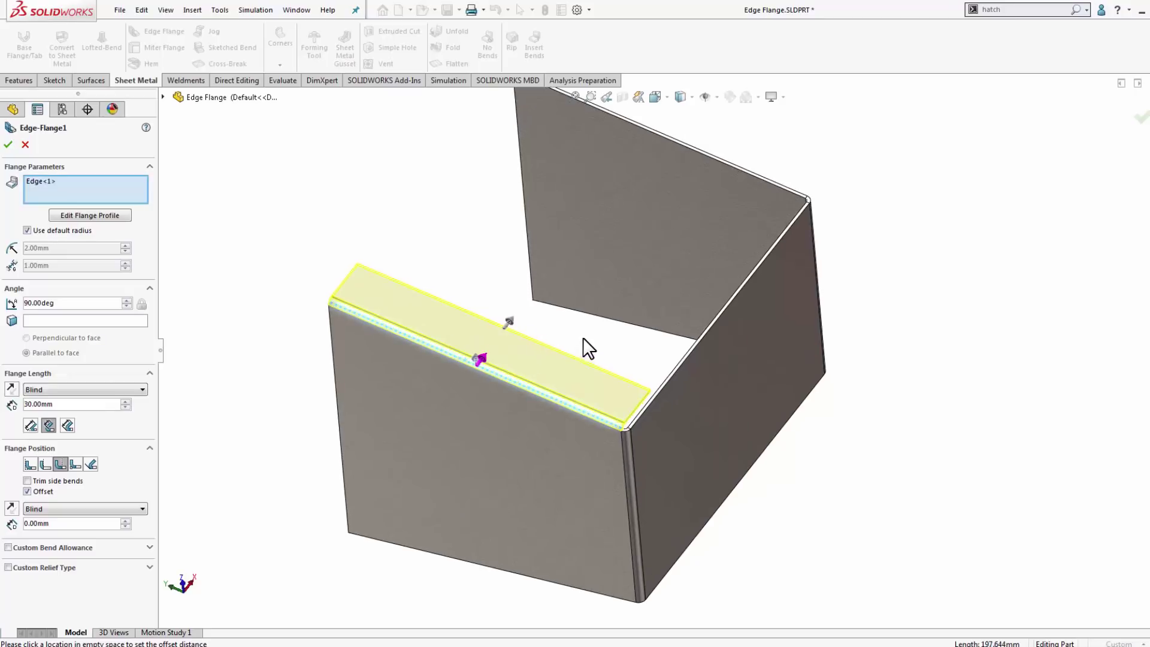
pyautogui.click(670, 368)
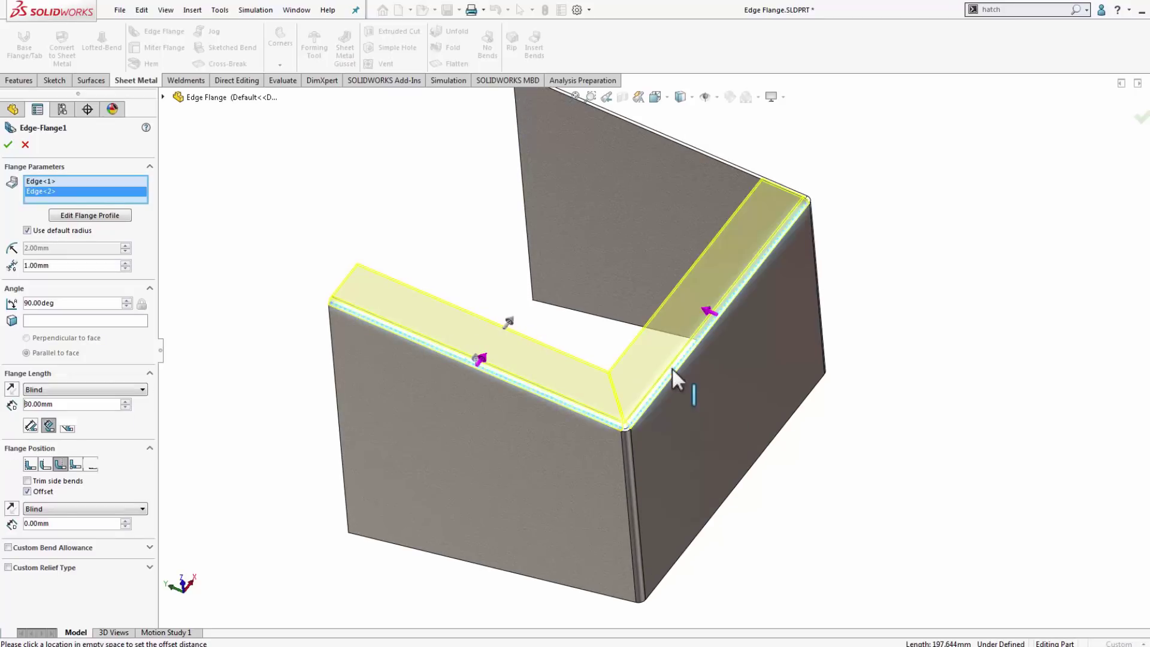
pyautogui.click(725, 163)
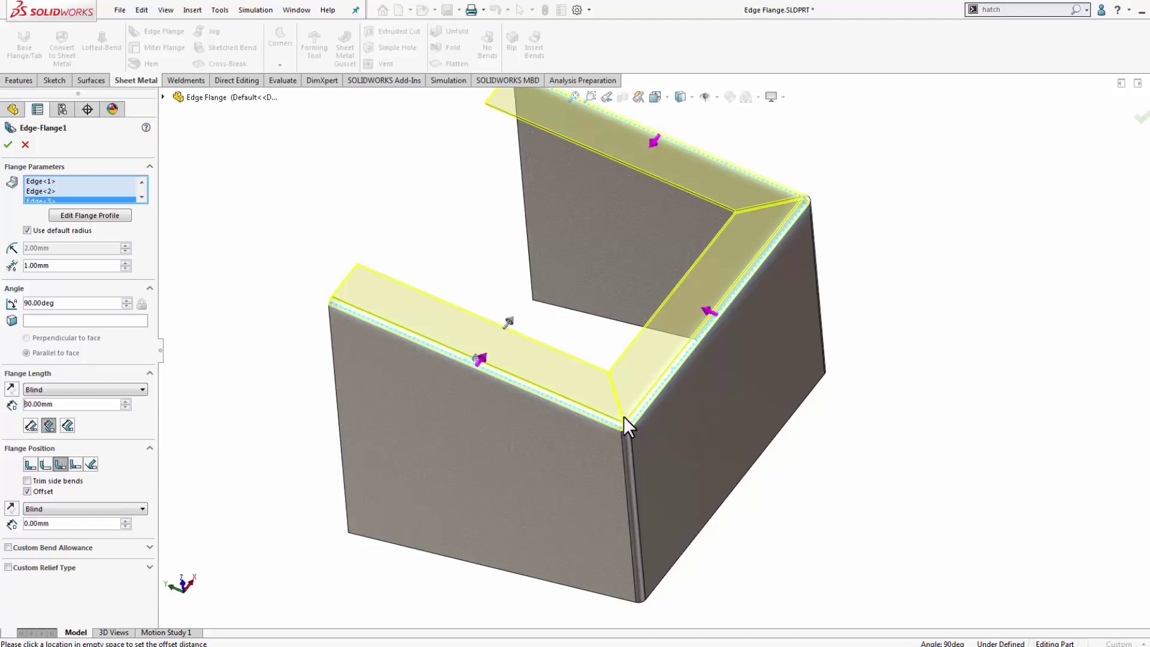
pyautogui.scroll(-5, 639, 391)
pyautogui.scroll(-5, 636, 399)
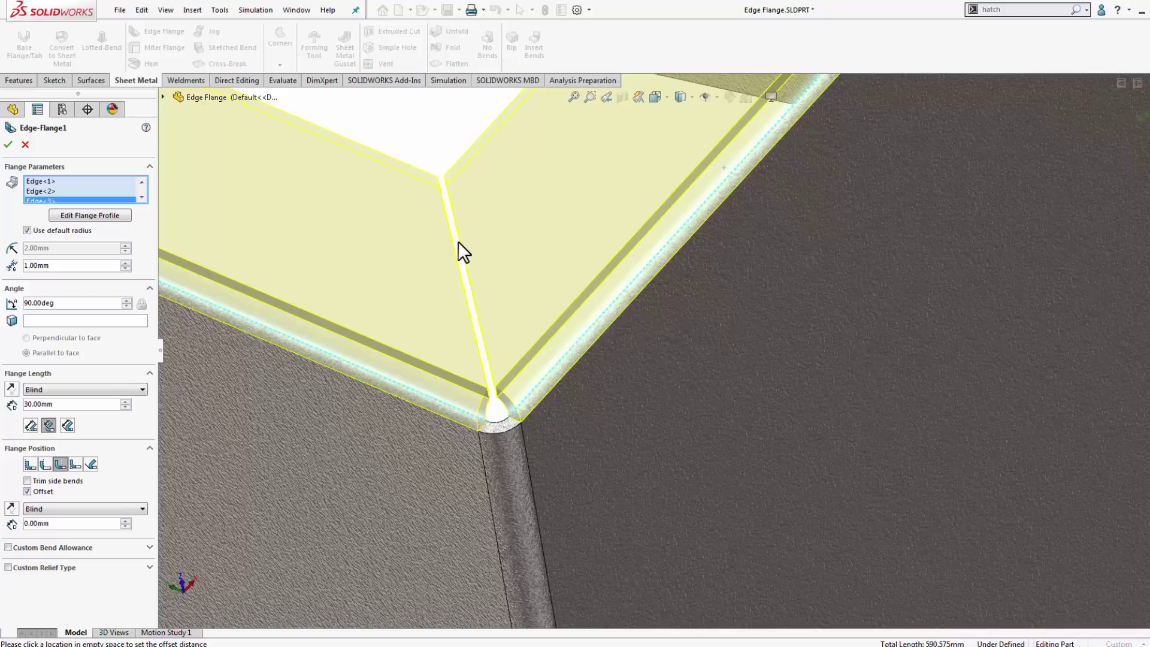
pyautogui.scroll(8, 547, 242)
pyautogui.moveTo(652, 257); pyautogui.dragTo(715, 225, button='middle')
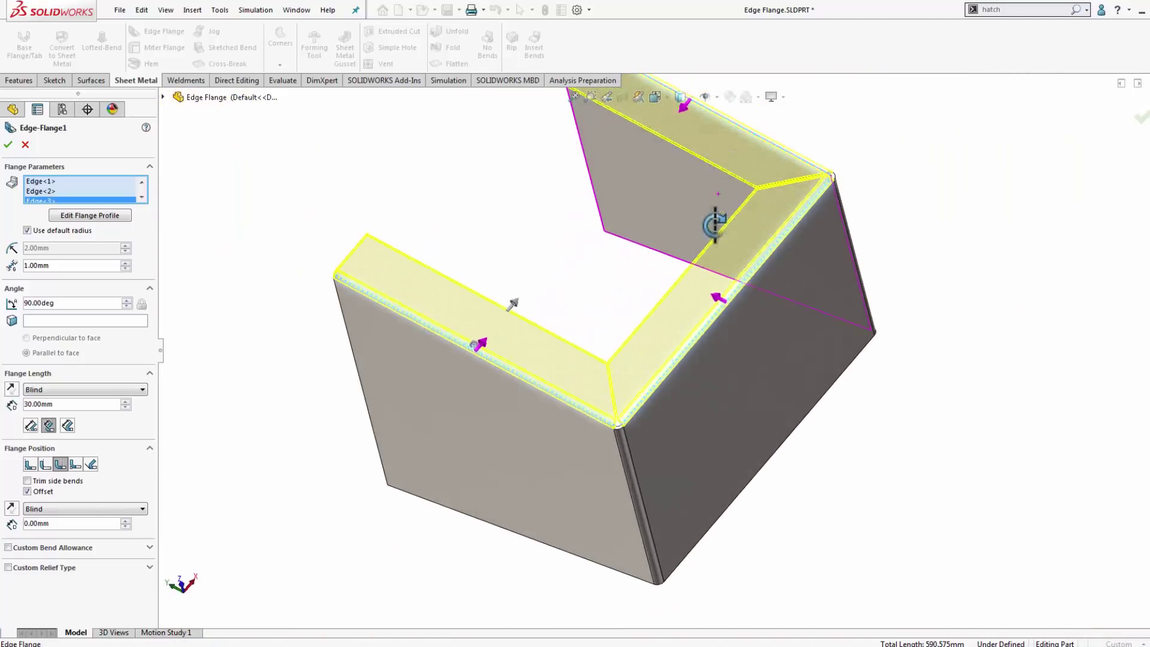
pyautogui.click(8, 145)
pyautogui.moveTo(628, 293); pyautogui.dragTo(891, 393, button='middle')
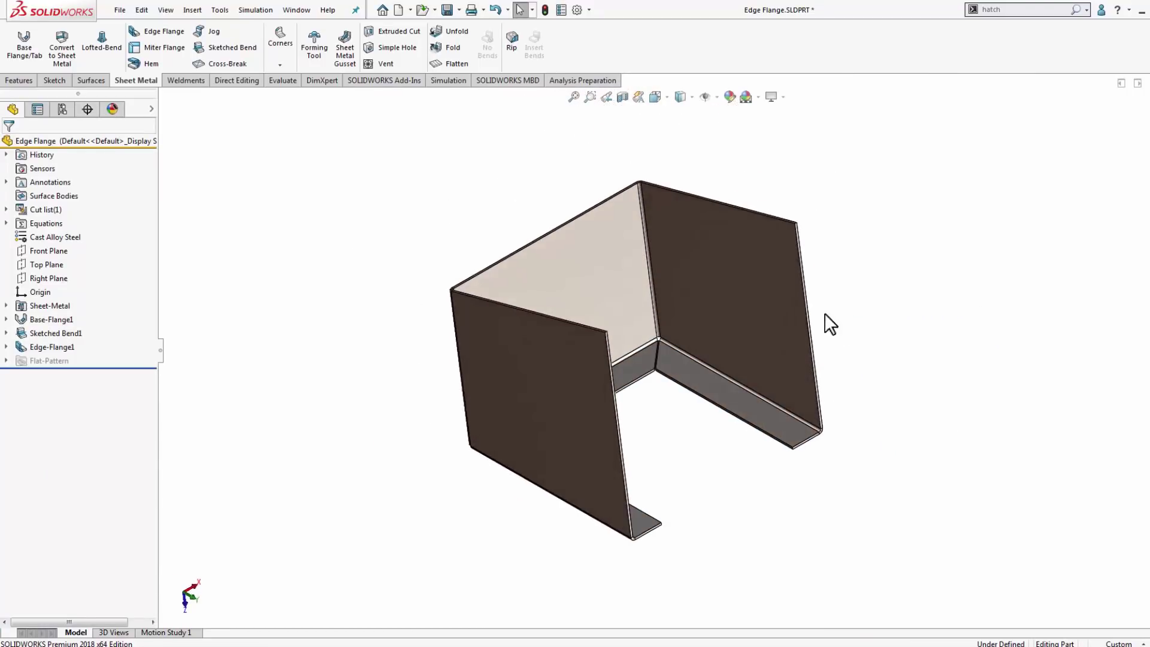
pyautogui.scroll(-3, 743, 322)
pyautogui.scroll(-2, 556, 314)
pyautogui.moveTo(556, 314)
pyautogui.mouseDown(button='middle')
pyautogui.moveTo(565, 304)
pyautogui.moveTo(560, 331)
pyautogui.mouseUp(button='middle')
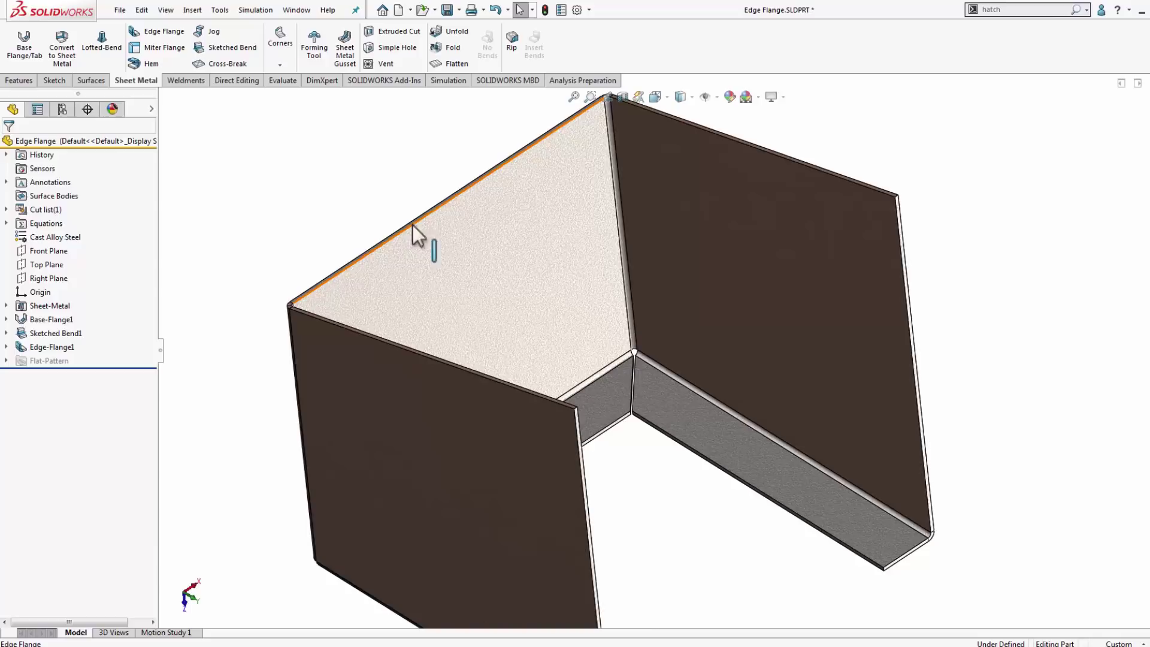
pyautogui.scroll(3, 771, 329)
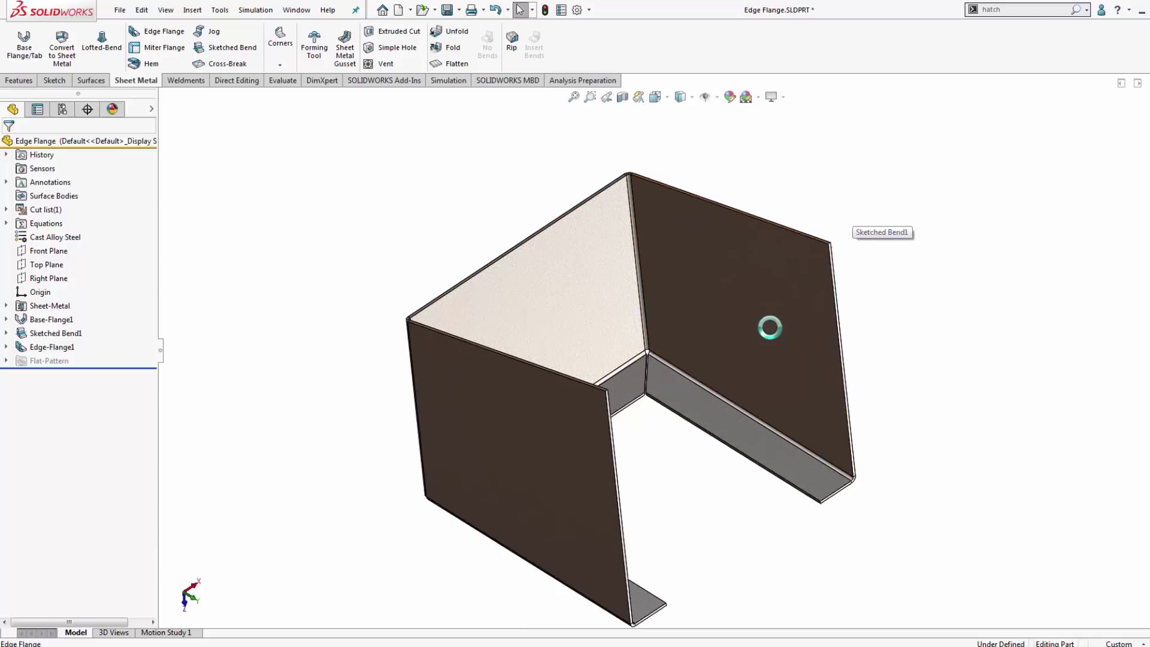
pyautogui.scroll(-2, 731, 341)
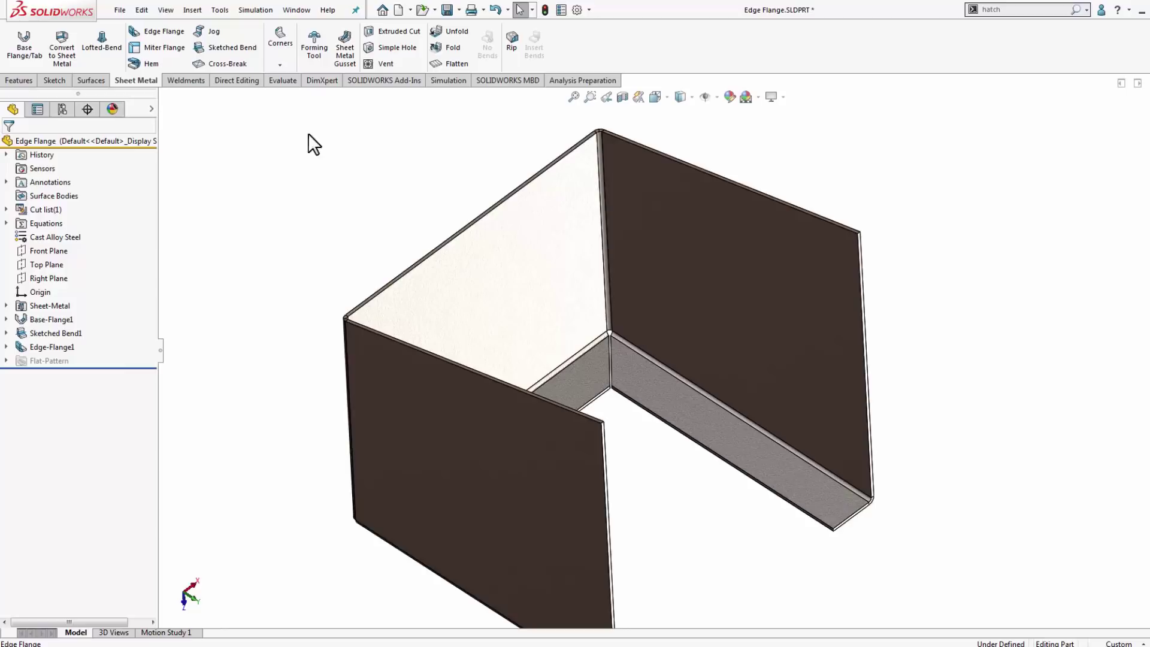
# Step: Start a second edge flange on the right and left wall top edges at 53 mm
pyautogui.click(178, 32)
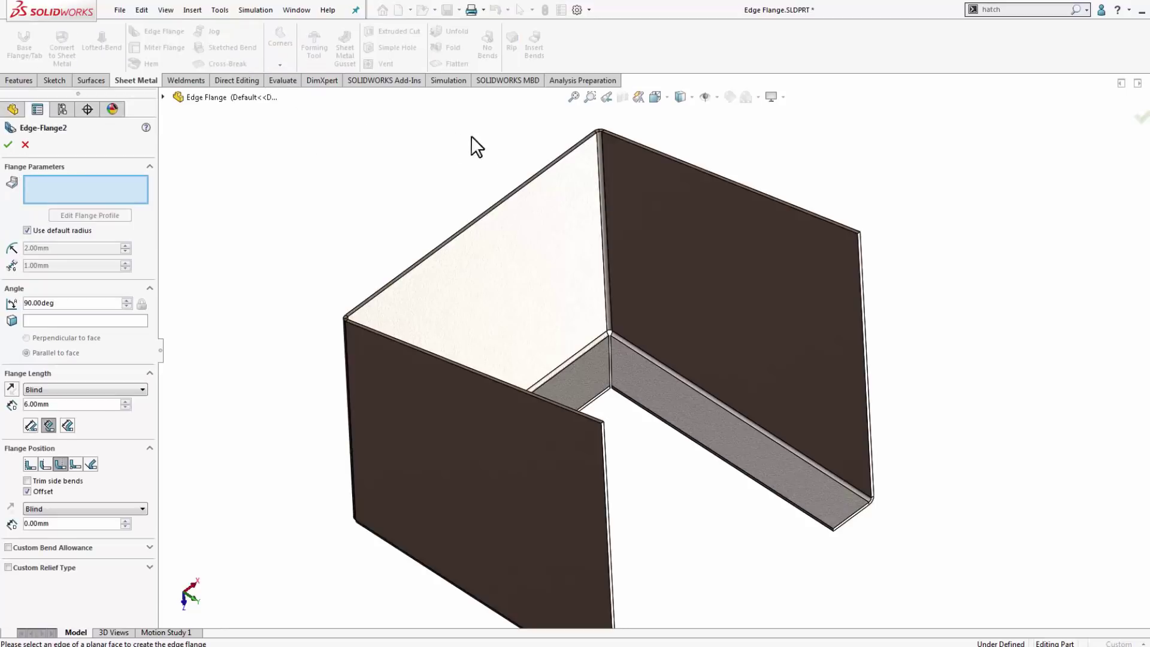
pyautogui.click(688, 166)
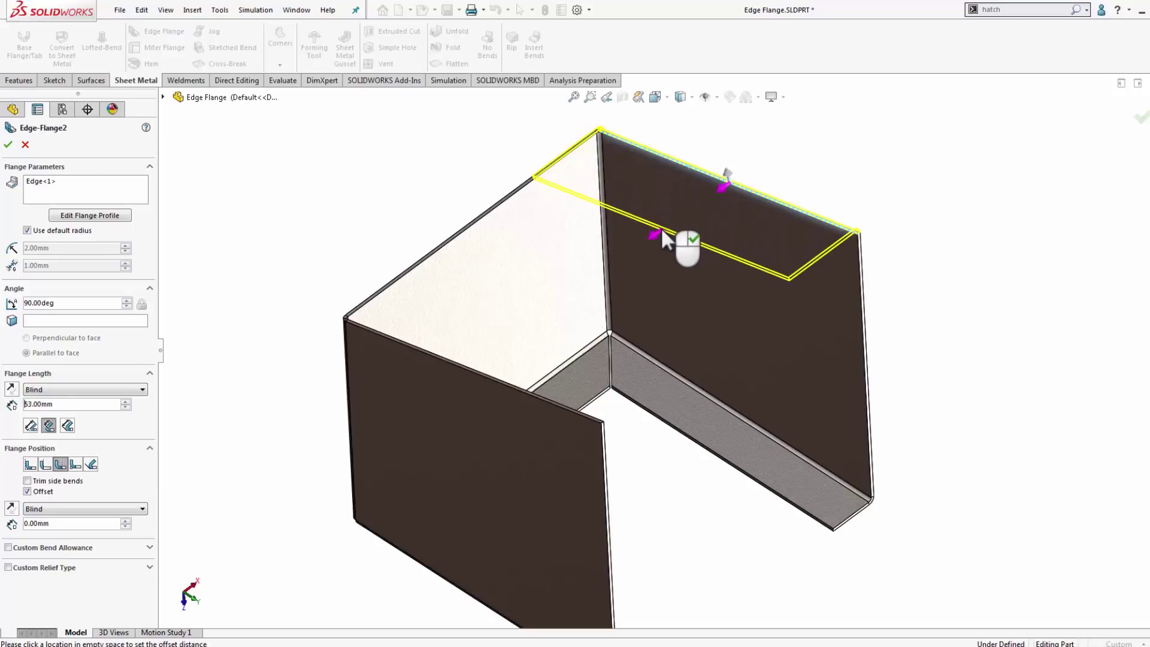
pyautogui.click(660, 228)
pyautogui.moveTo(660, 326)
pyautogui.mouseDown(button='middle')
pyautogui.moveTo(642, 341)
pyautogui.moveTo(632, 324)
pyautogui.moveTo(688, 333)
pyautogui.mouseUp(button='middle')
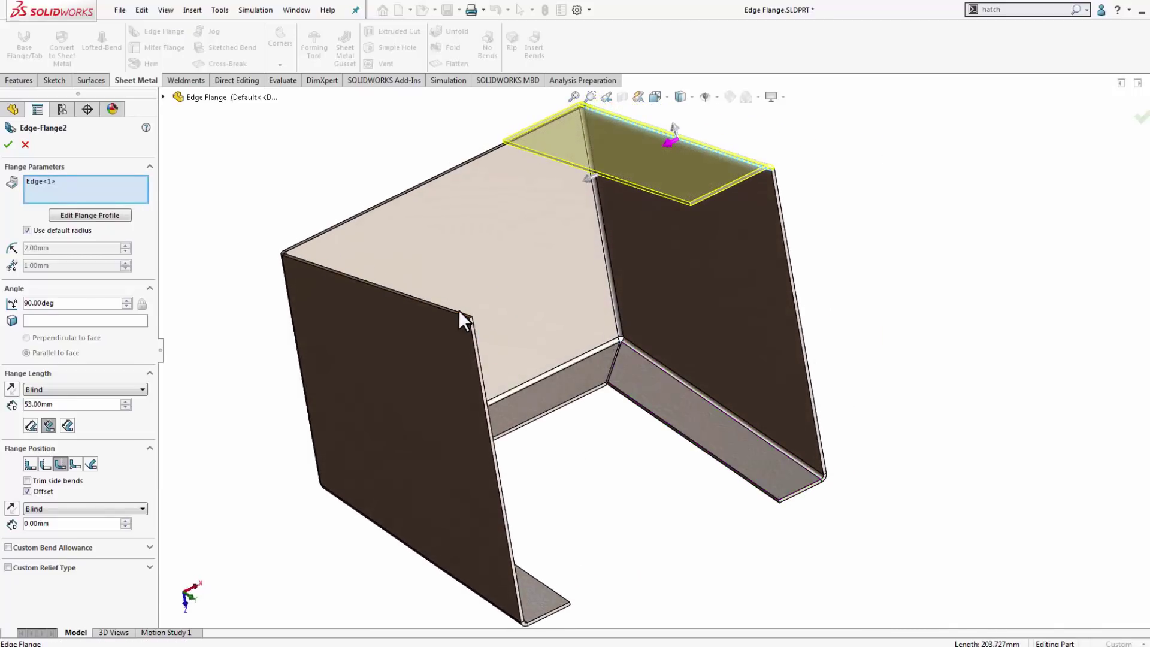
pyautogui.moveTo(457, 311); pyautogui.dragTo(412, 271, button='middle')
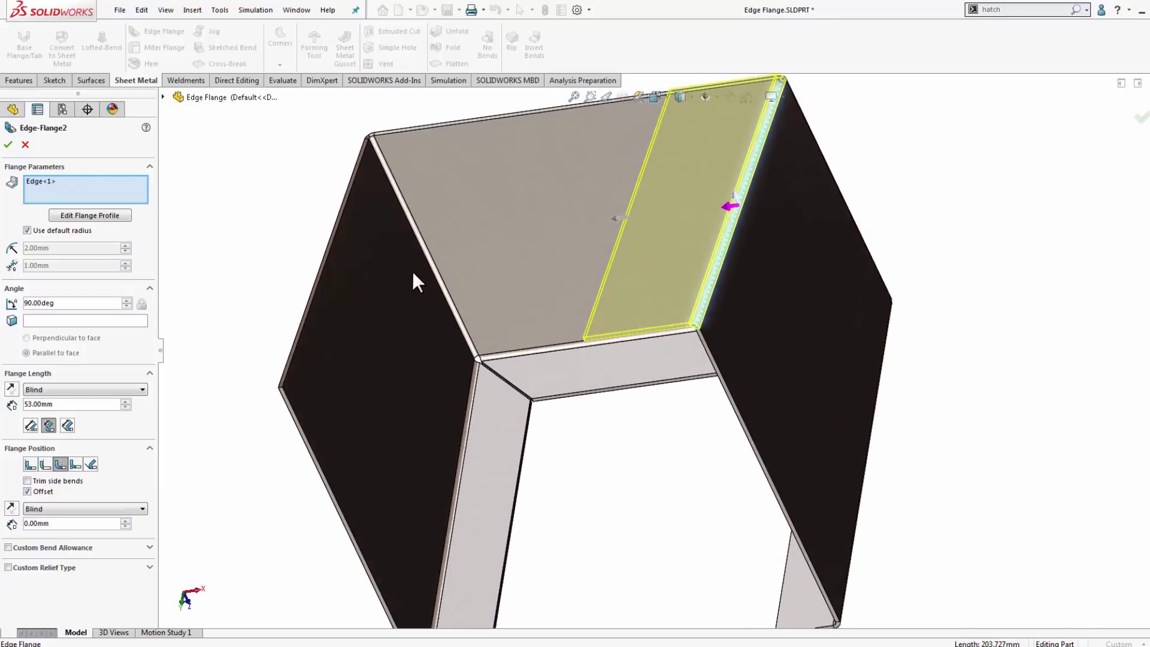
pyautogui.click(333, 243)
# Step: Add the back top edge to the flange and review the three previews
pyautogui.moveTo(499, 362); pyautogui.dragTo(794, 269, button='middle')
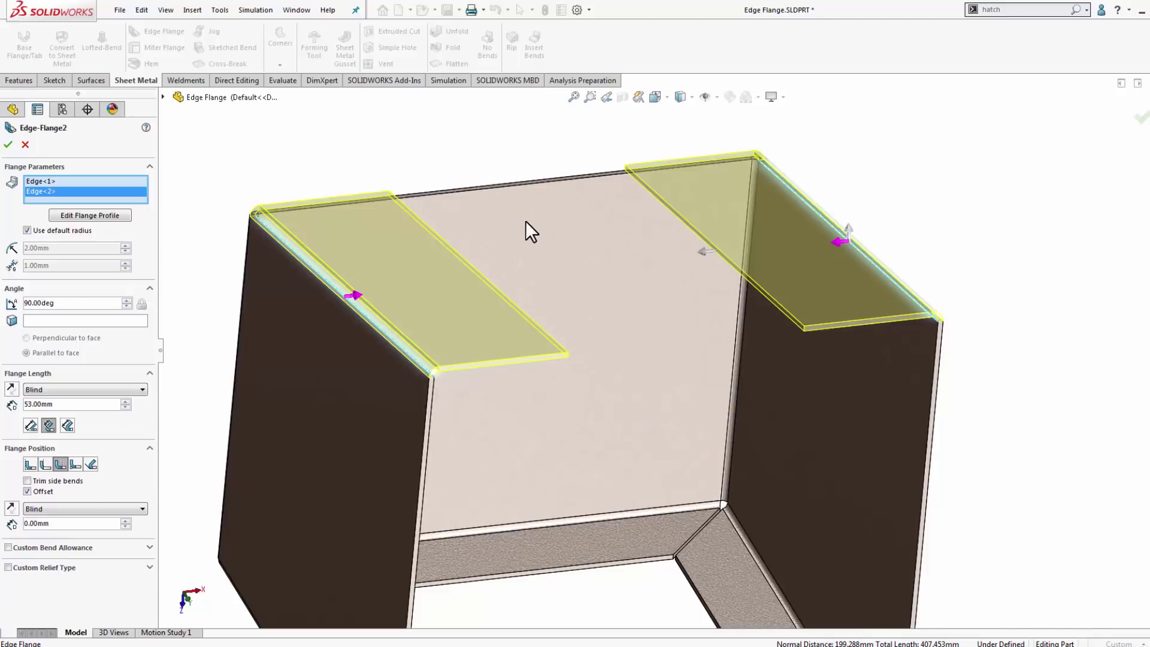
pyautogui.click(524, 185)
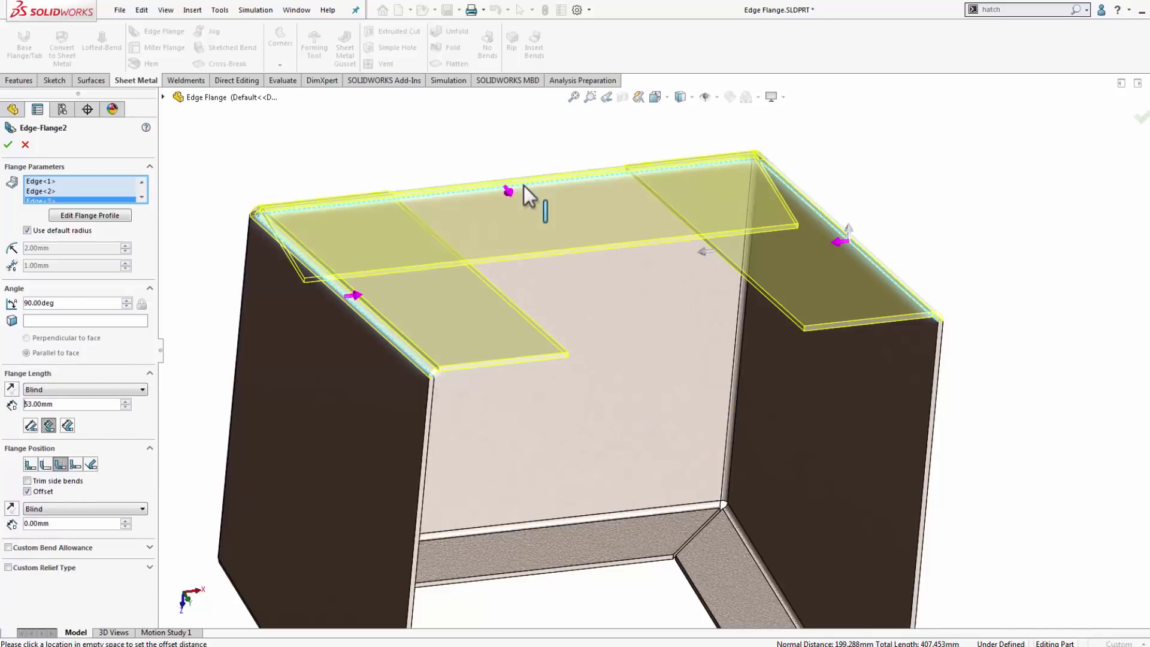
pyautogui.moveTo(553, 265); pyautogui.dragTo(526, 239, button='middle')
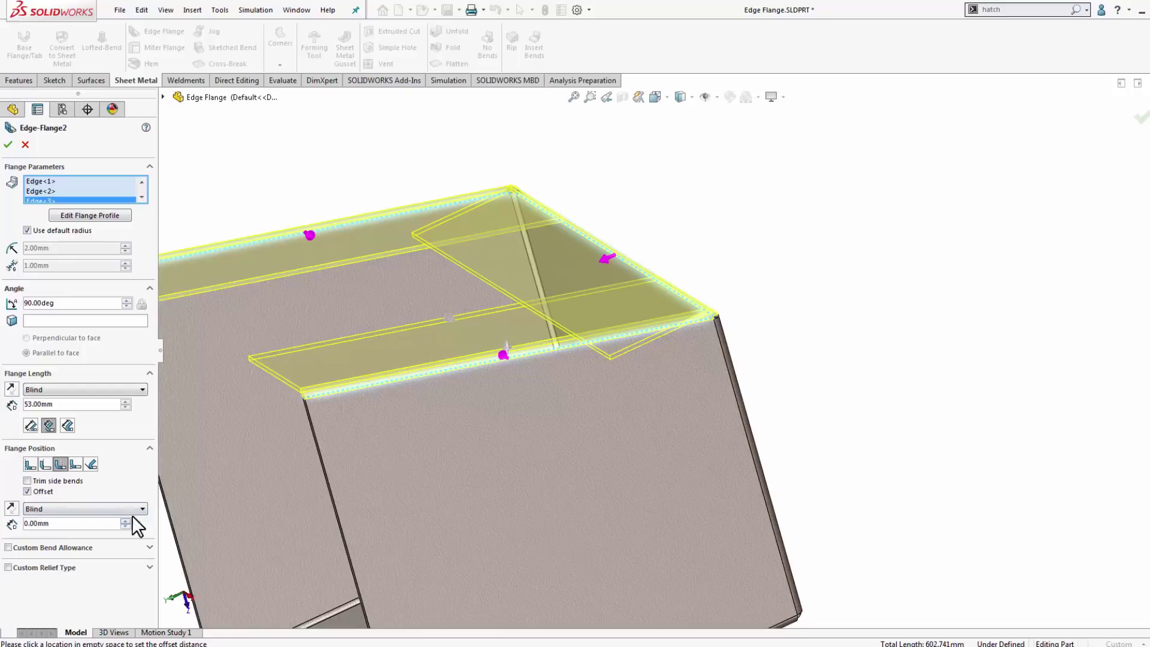
pyautogui.scroll(3, 502, 320)
pyautogui.moveTo(532, 291); pyautogui.dragTo(548, 307, button='middle')
pyautogui.scroll(-5, 569, 227)
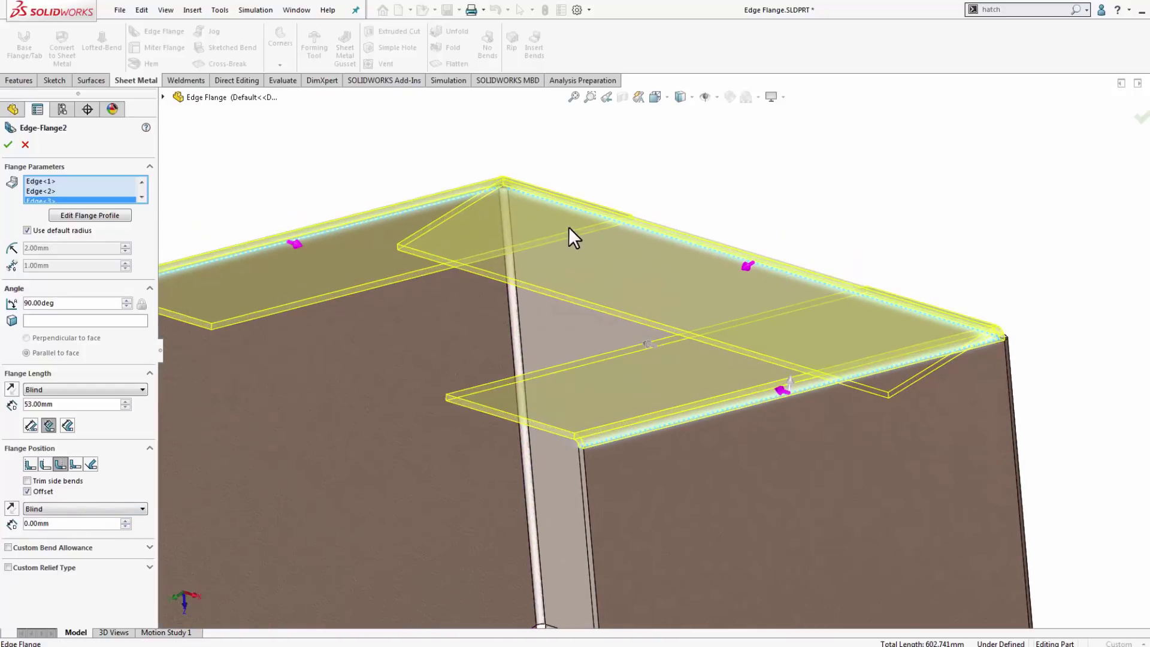
pyautogui.scroll(-2, 567, 233)
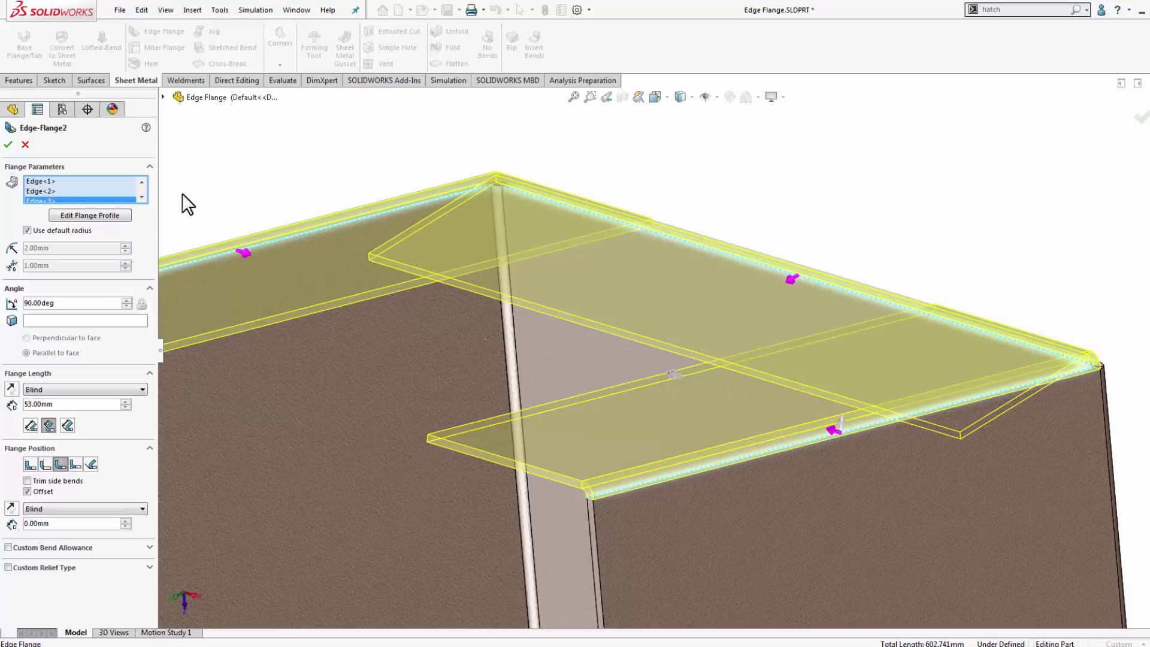
pyautogui.click(143, 199)
# Step: Delete Edge<3> from the Flange Parameters list, leaving the two angled top edges
pyautogui.rightClick(41, 190)
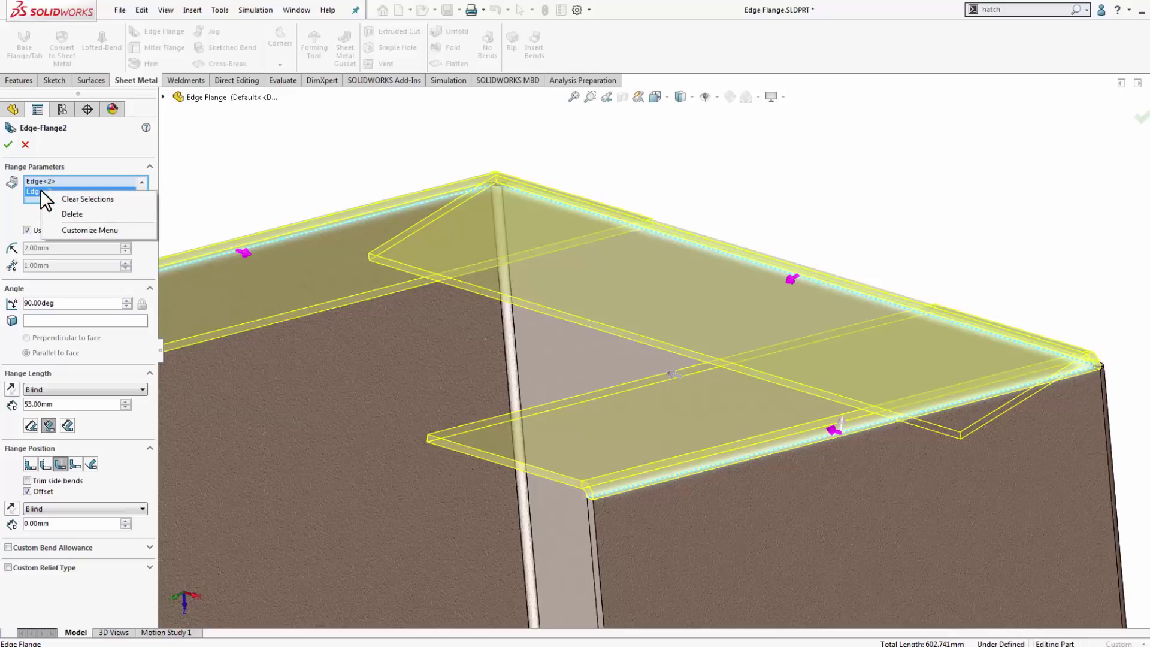
pyautogui.click(61, 211)
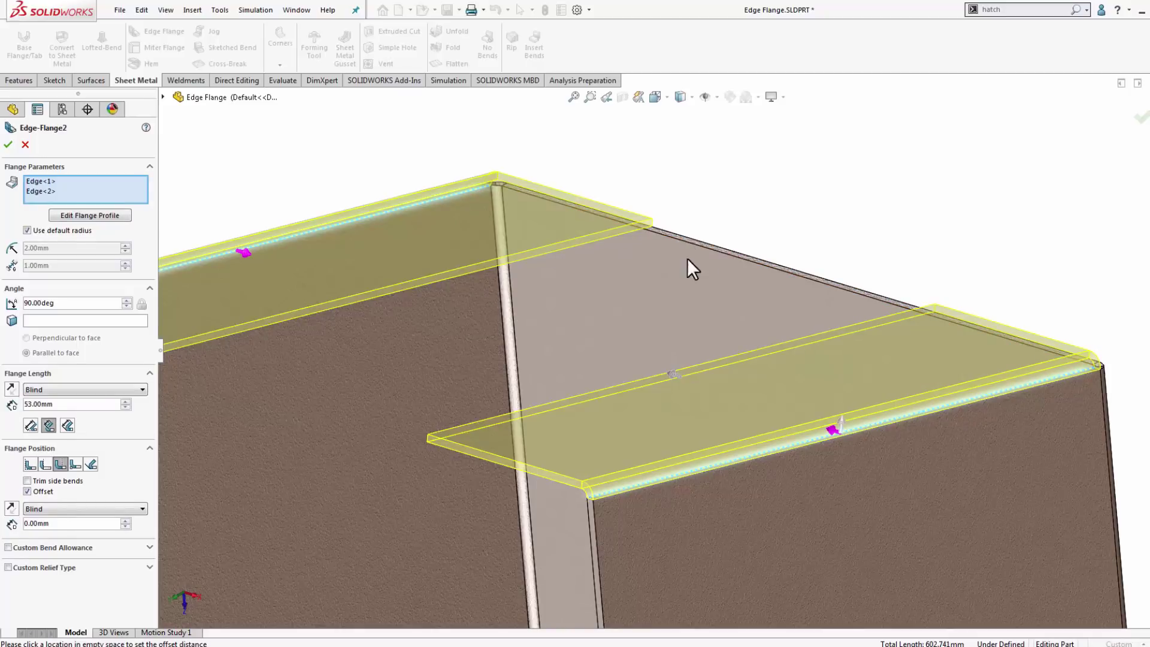
pyautogui.scroll(3, 613, 298)
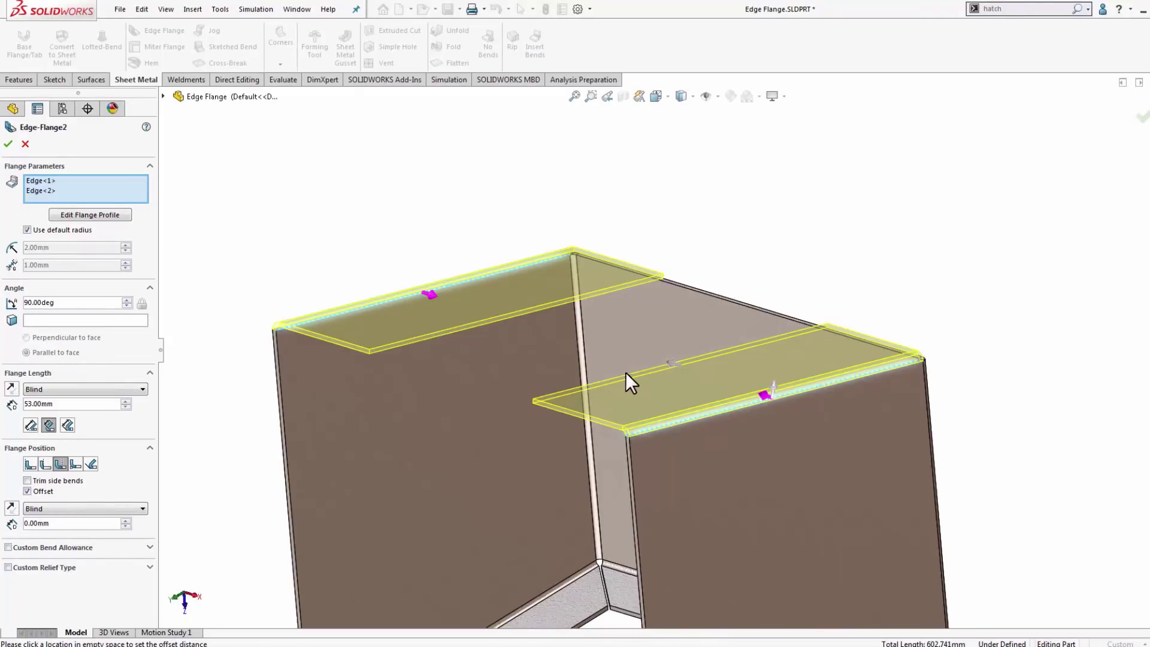
pyautogui.scroll(-2, 626, 372)
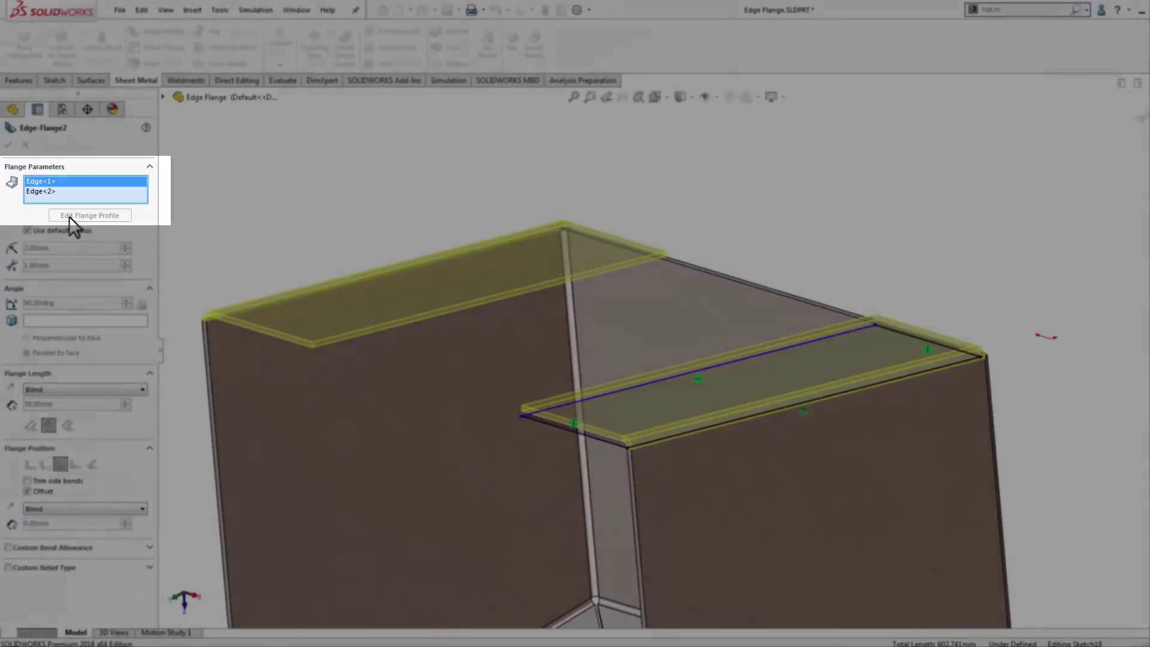
# Step: Edit the first flange's profile and draw a diagonal line from its bottom-right corner
pyautogui.click(69, 217)
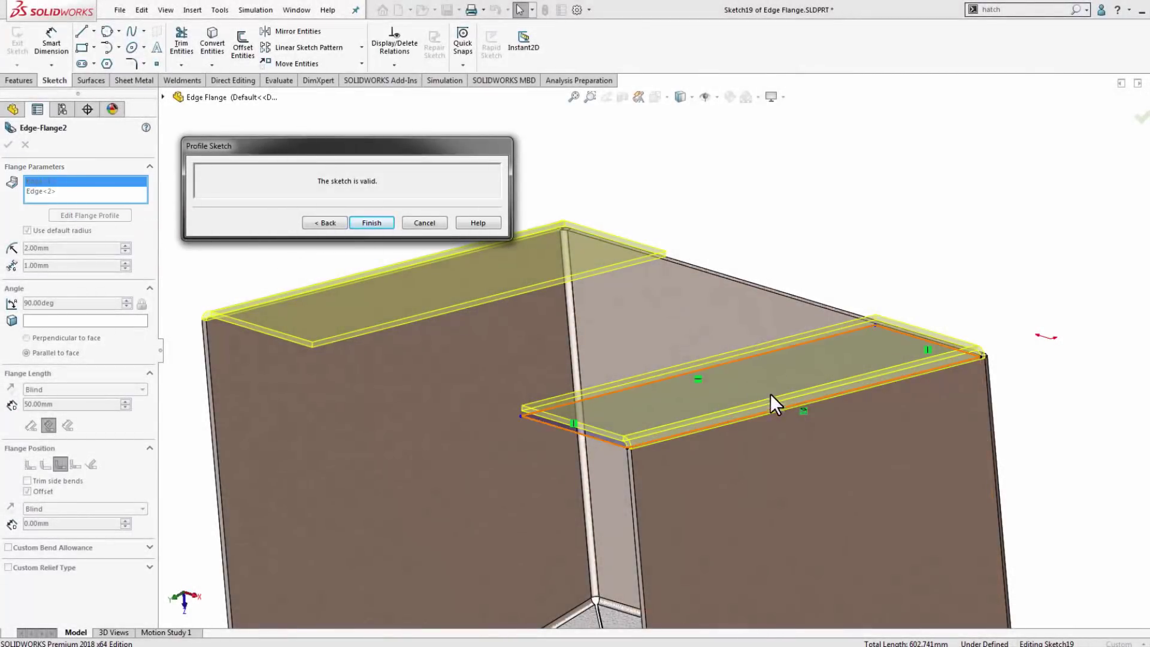
pyautogui.moveTo(776, 405); pyautogui.dragTo(889, 378, button='middle')
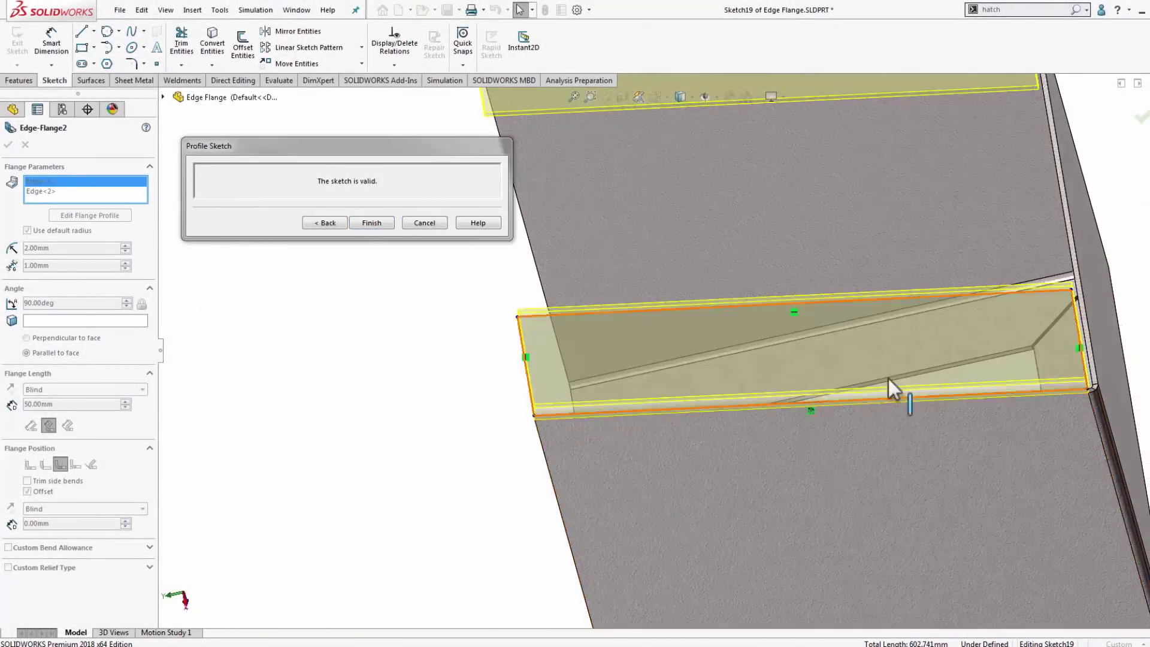
pyautogui.moveTo(1051, 337); pyautogui.dragTo(825, 396, button='middle')
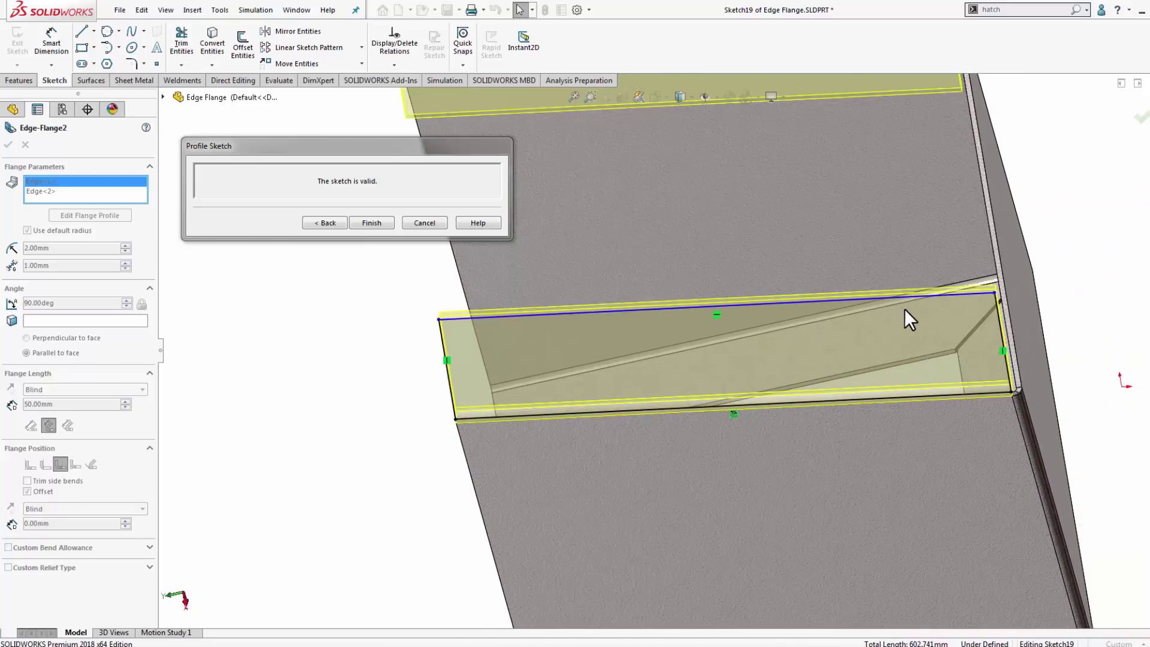
pyautogui.moveTo(905, 310); pyautogui.dragTo(870, 354, button='middle')
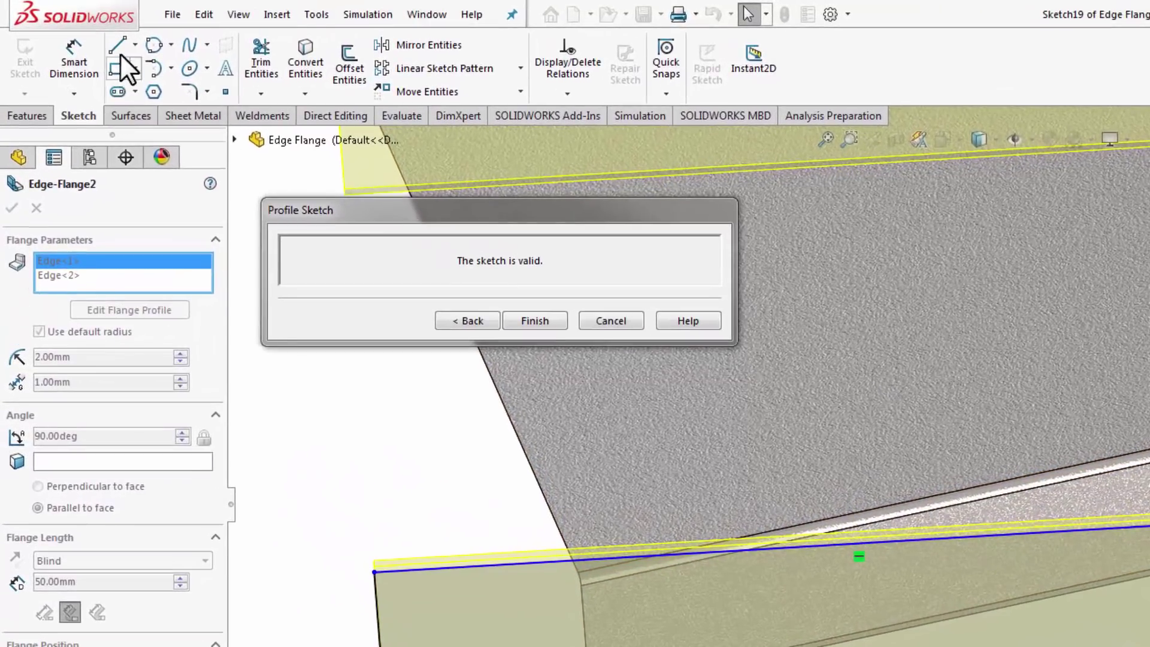
pyautogui.click(88, 33)
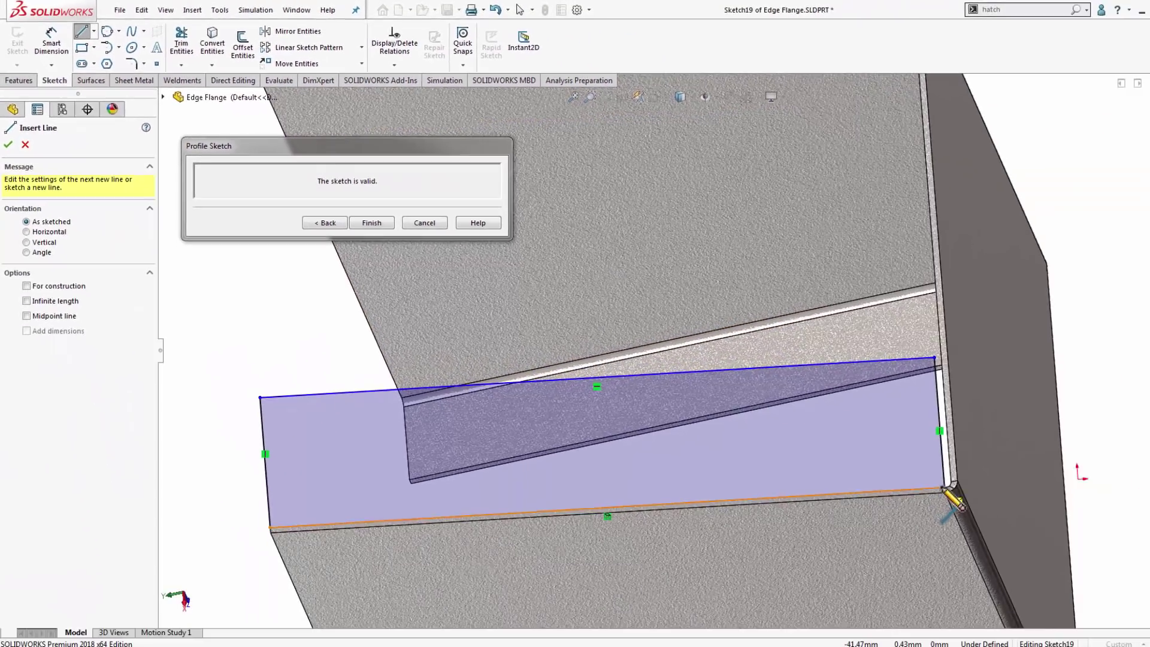
pyautogui.click(946, 488)
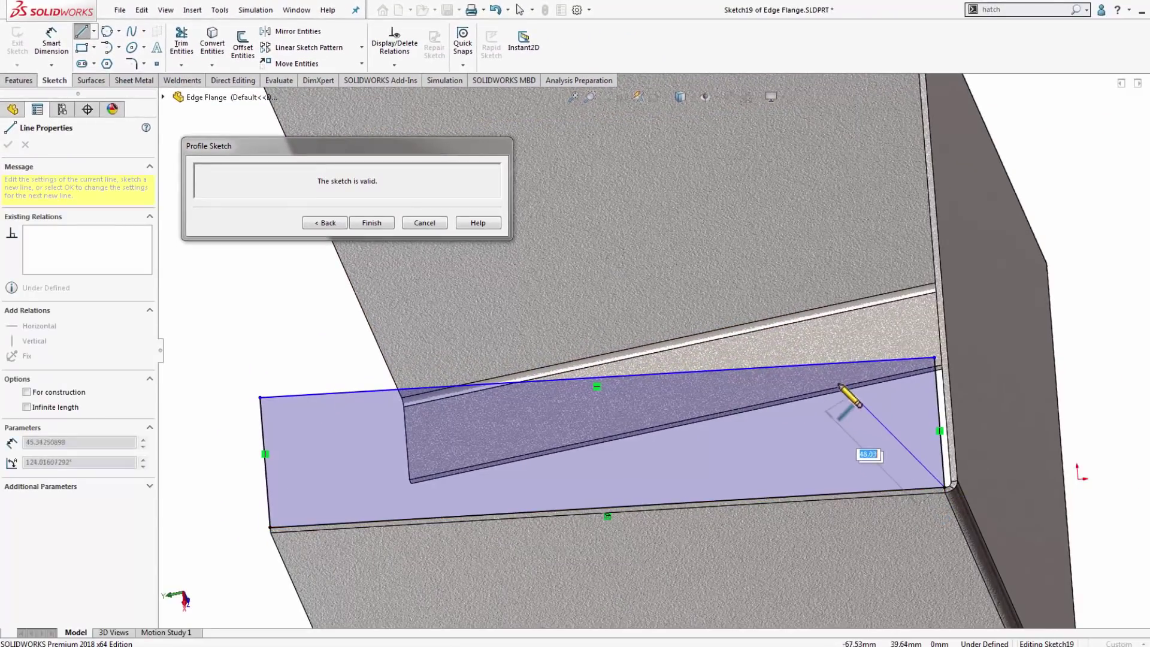
pyautogui.click(799, 366)
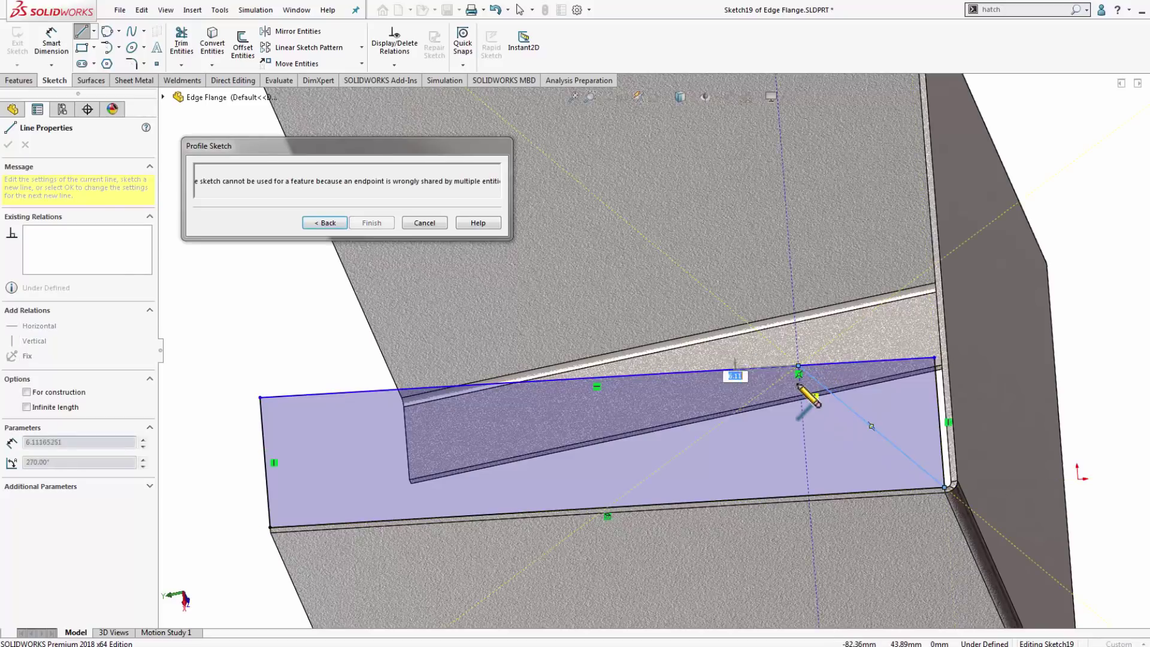
pyautogui.press('Escape')
# Step: Dimension the diagonal at 45° and the profile height at 50 mm
pyautogui.press('d')
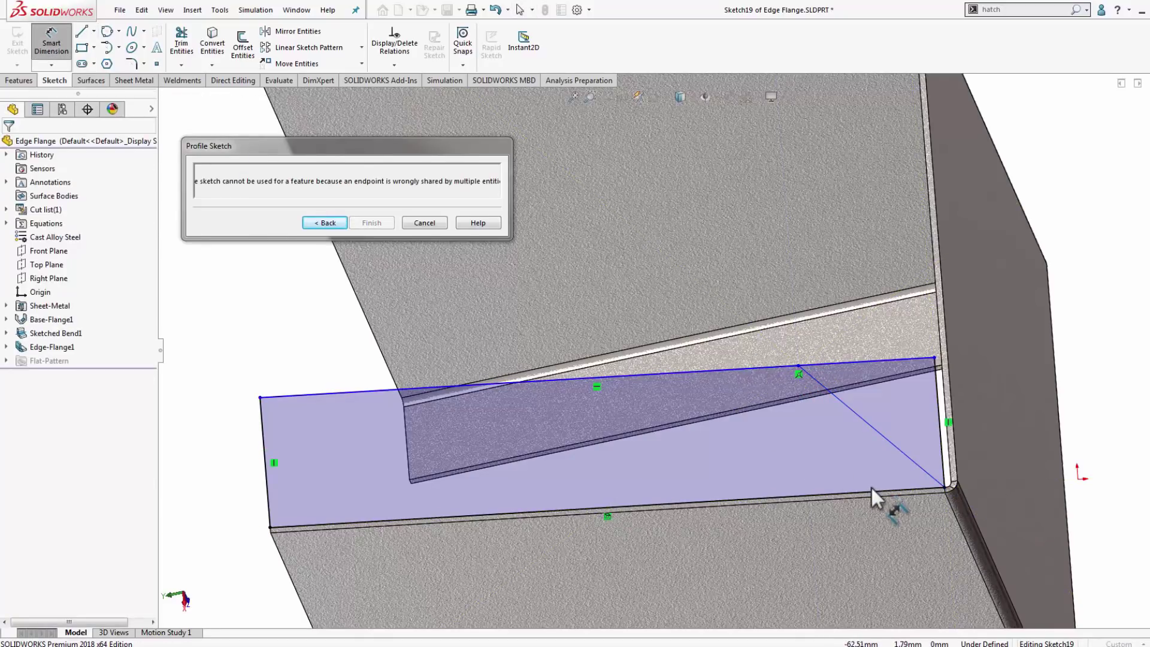
pyautogui.click(872, 490)
pyautogui.click(887, 440)
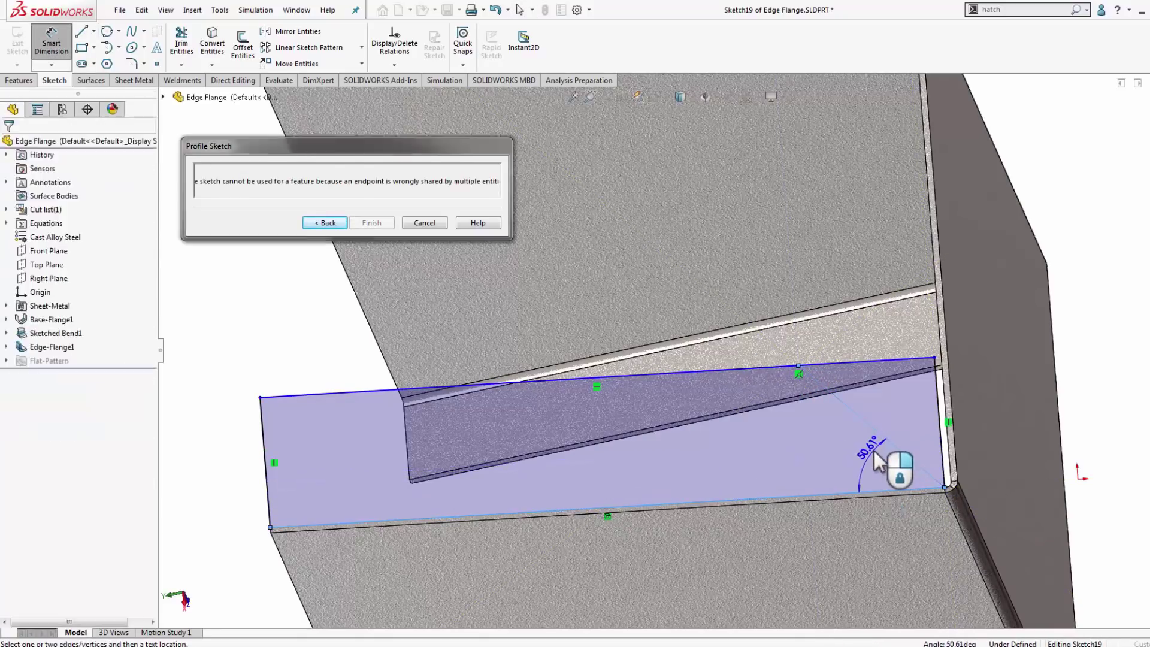
pyautogui.click(876, 461)
pyautogui.write('45')
pyautogui.press('Return')
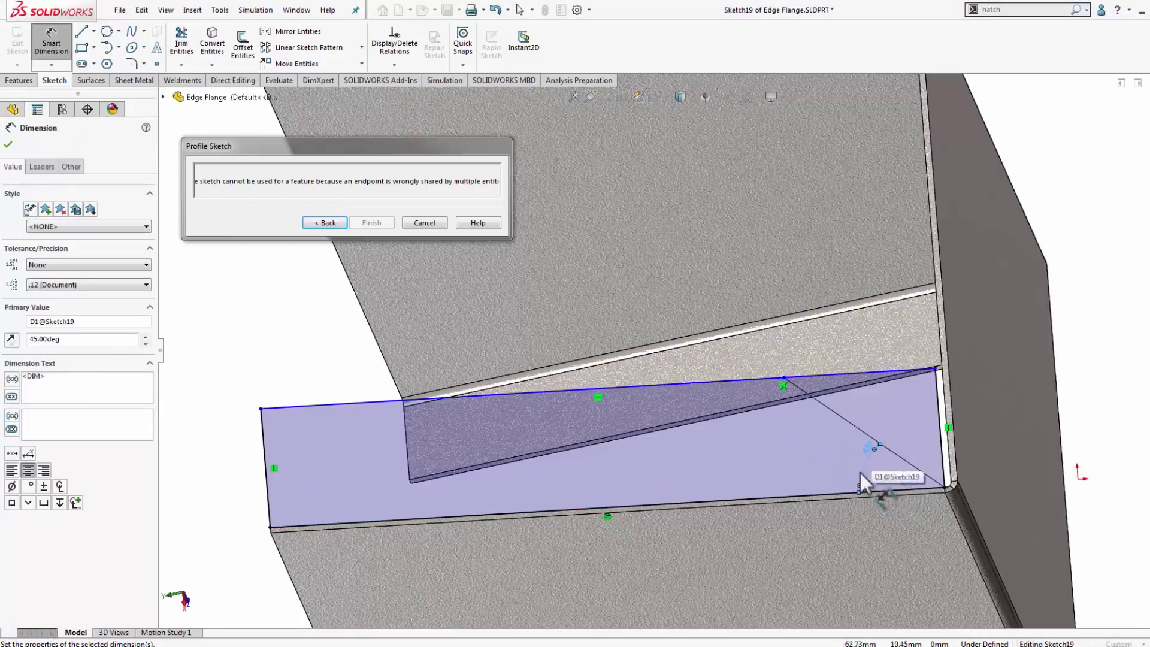
pyautogui.click(288, 531)
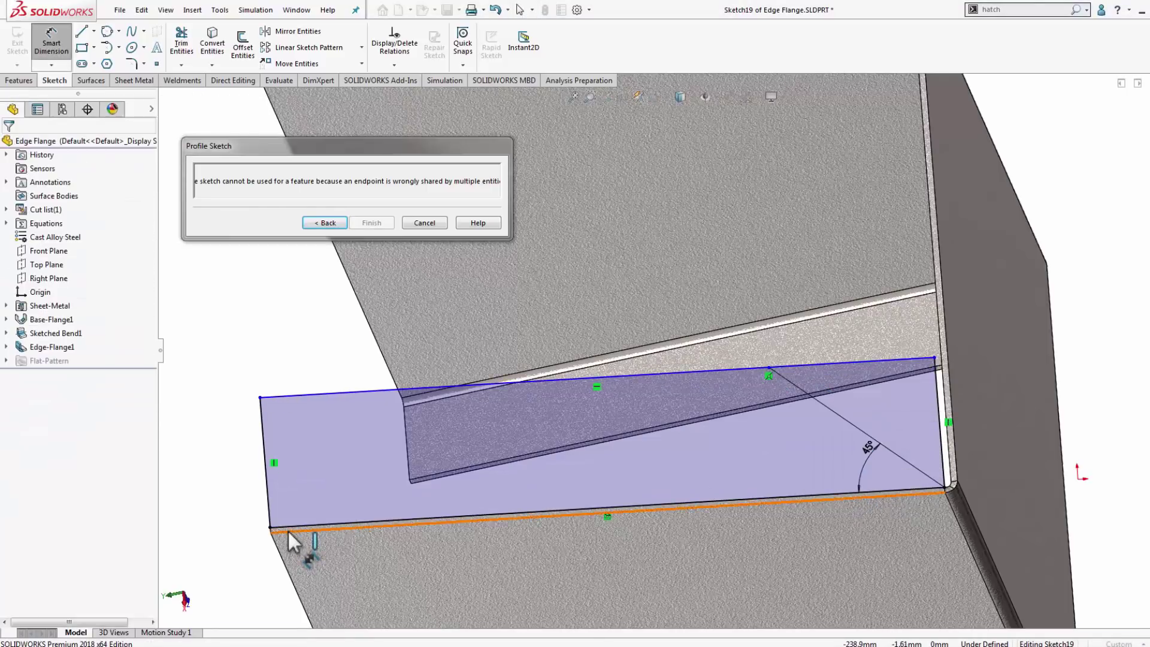
pyautogui.click(280, 394)
pyautogui.click(233, 426)
pyautogui.write('50')
pyautogui.press('Return')
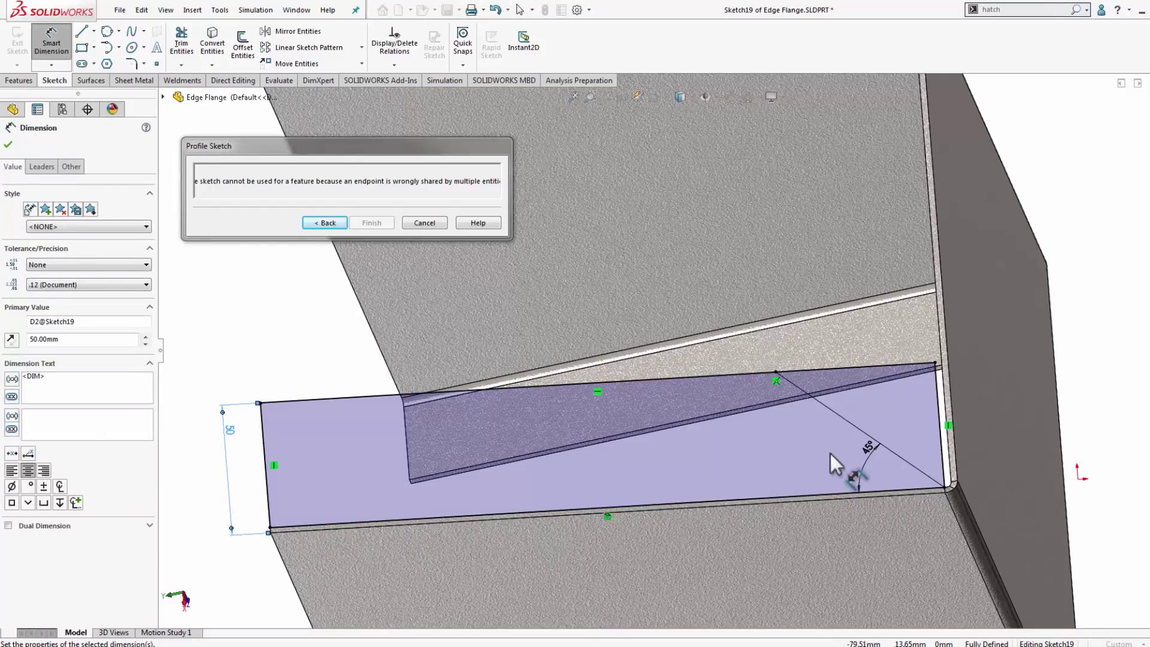
# Step: Power Trim the corner beyond the diagonal and finish the profile sketch
pyautogui.click(182, 43)
pyautogui.moveTo(833, 323)
pyautogui.mouseDown()
pyautogui.moveTo(905, 389)
pyautogui.moveTo(946, 393)
pyautogui.mouseUp()
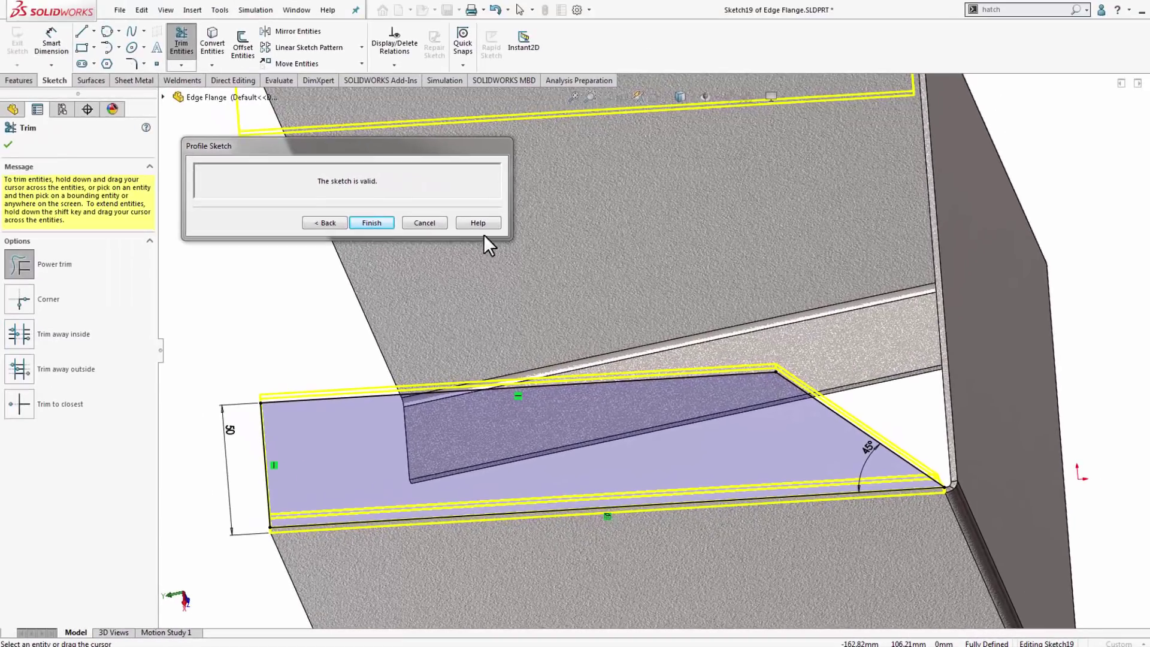
pyautogui.click(353, 221)
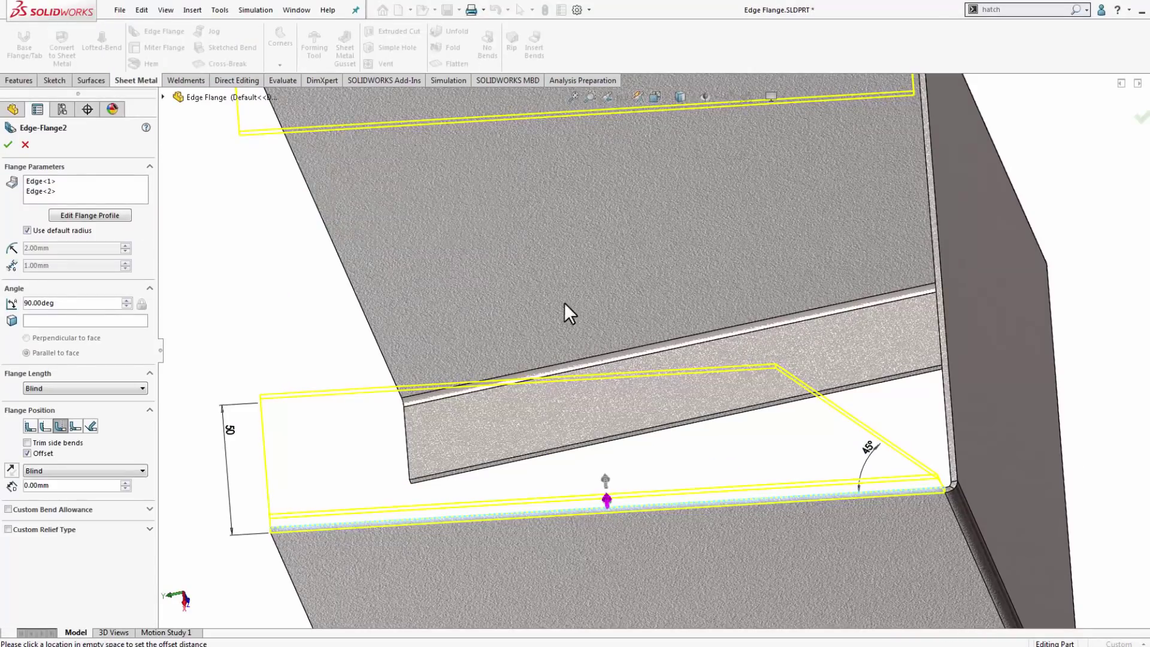
# Step: Select the second flange edge and open its profile sketch
pyautogui.moveTo(682, 366); pyautogui.dragTo(821, 308, button='middle')
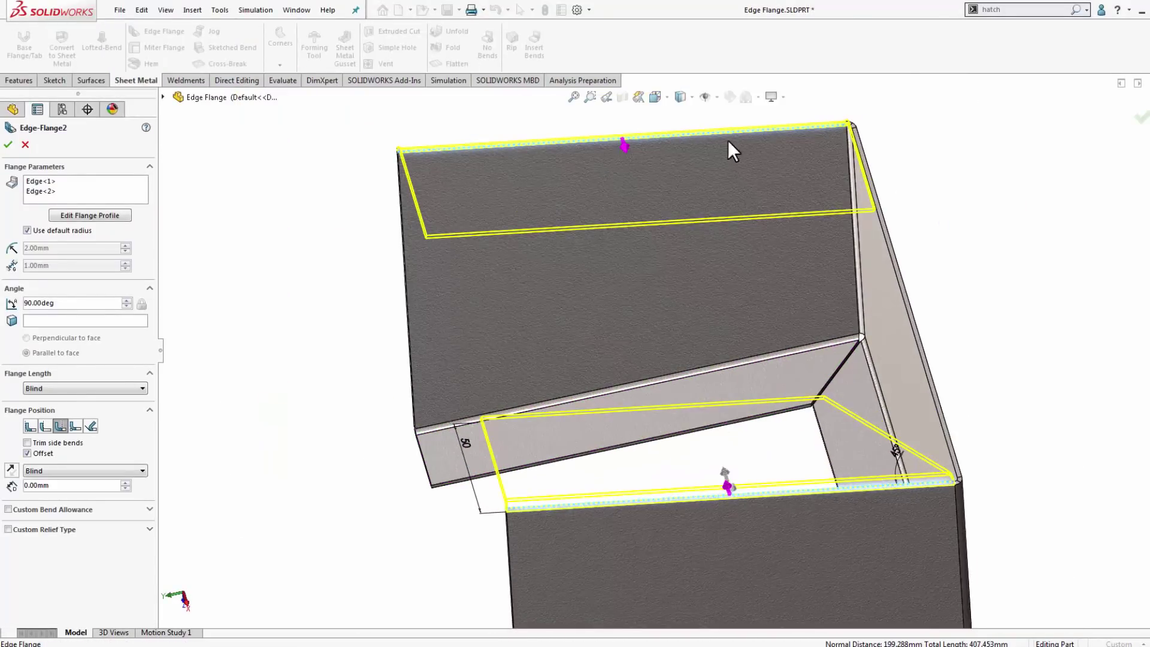
pyautogui.click(46, 179)
pyautogui.click(39, 191)
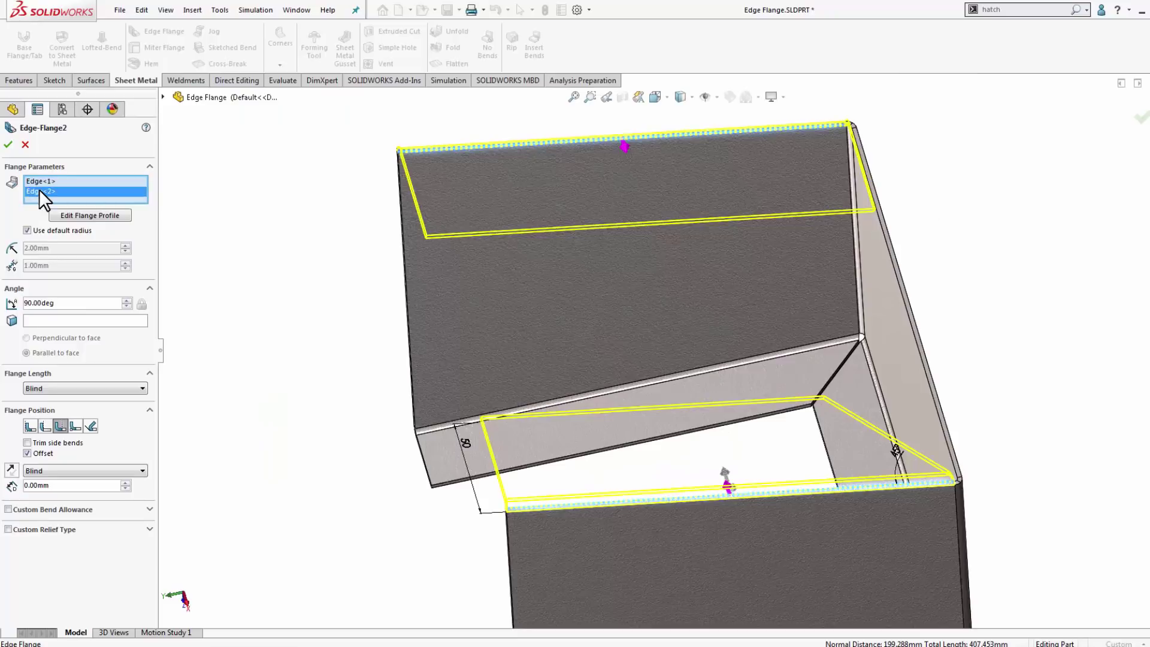
pyautogui.click(63, 213)
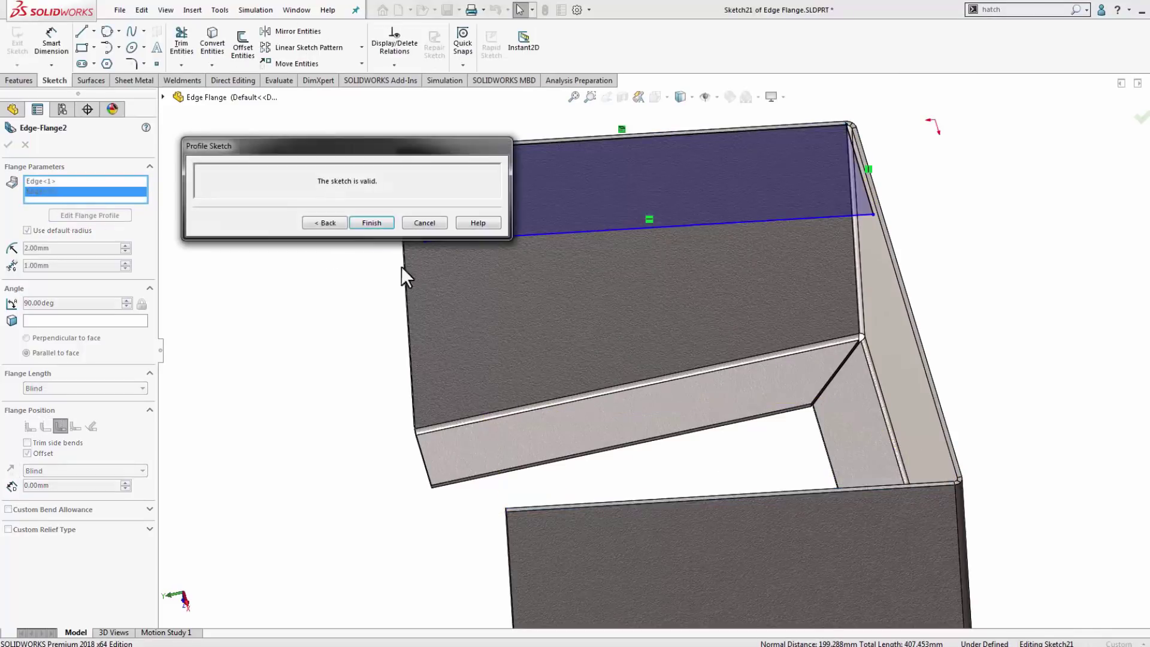
pyautogui.moveTo(690, 287)
pyautogui.mouseDown(button='middle')
pyautogui.moveTo(642, 334)
pyautogui.moveTo(679, 207)
pyautogui.moveTo(613, 287)
pyautogui.mouseUp(button='middle')
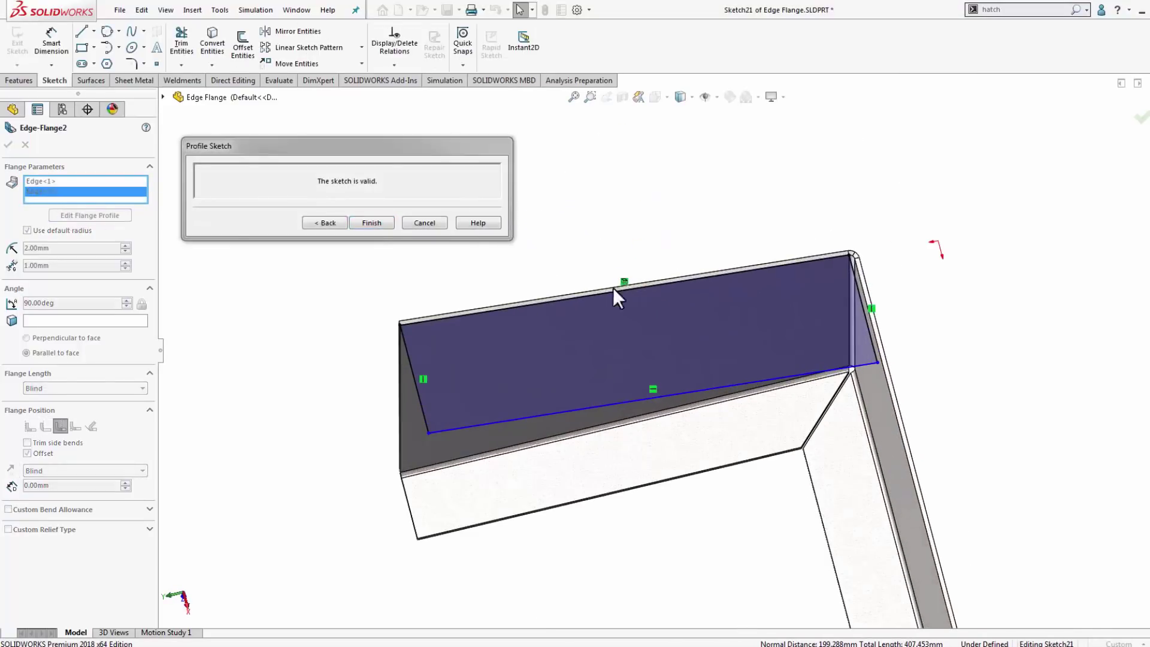
# Step: Dimension the second flange profile's height at 50 mm
pyautogui.click(59, 42)
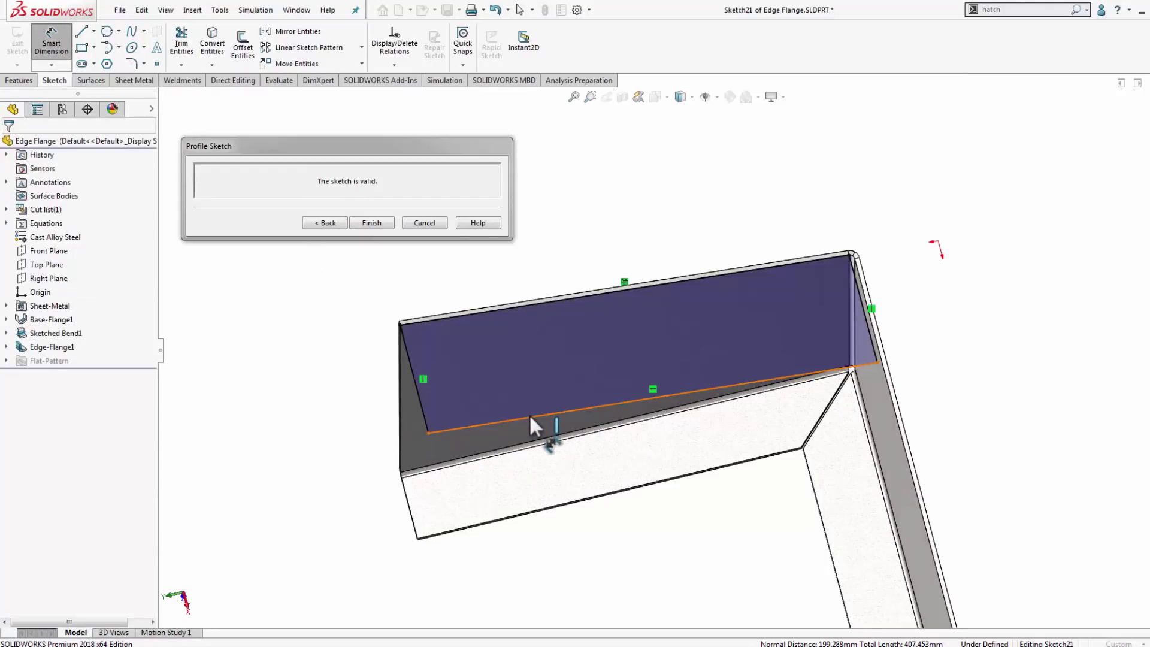
pyautogui.click(529, 414)
pyautogui.click(449, 311)
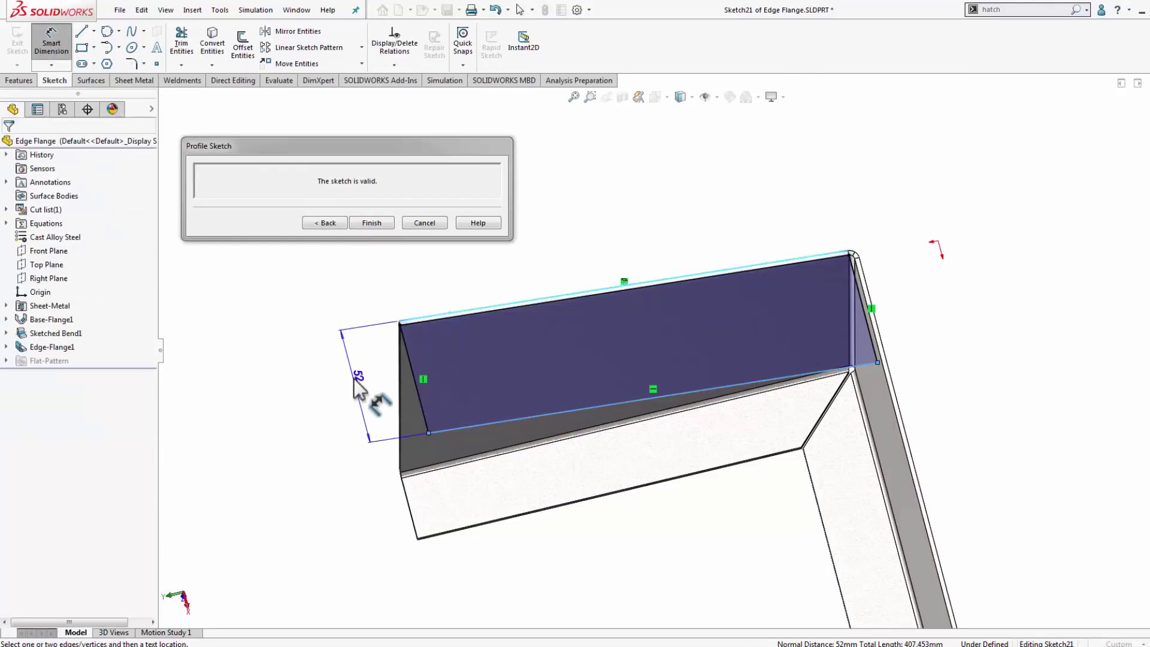
pyautogui.click(355, 378)
pyautogui.write('50')
pyautogui.press('Return')
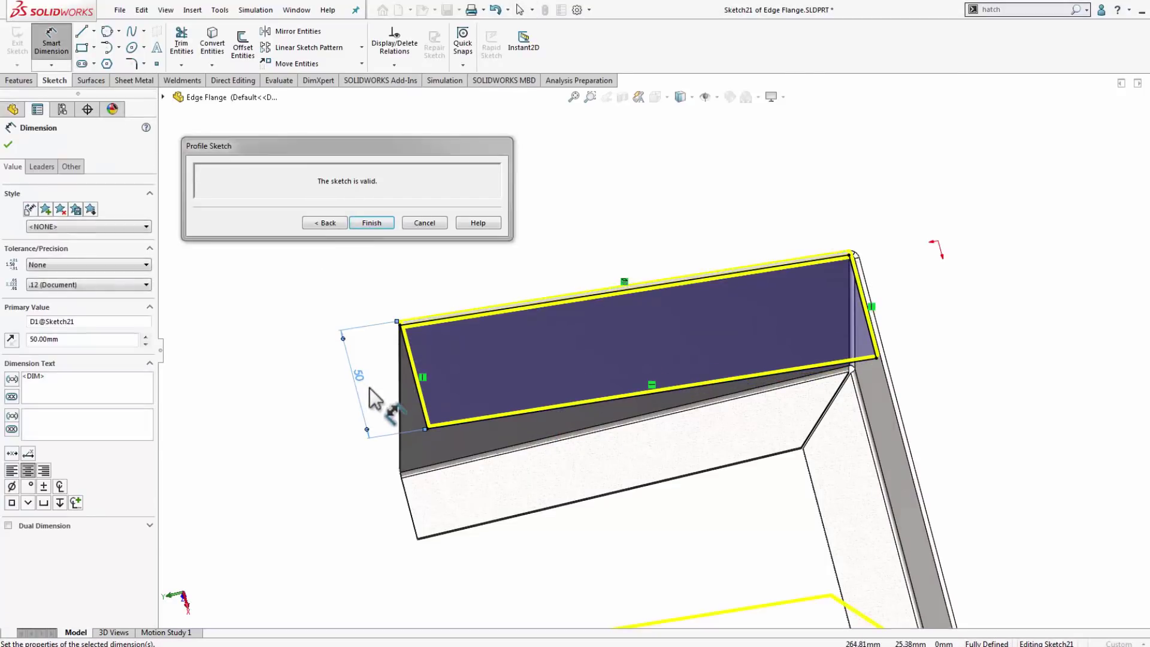
pyautogui.click(82, 31)
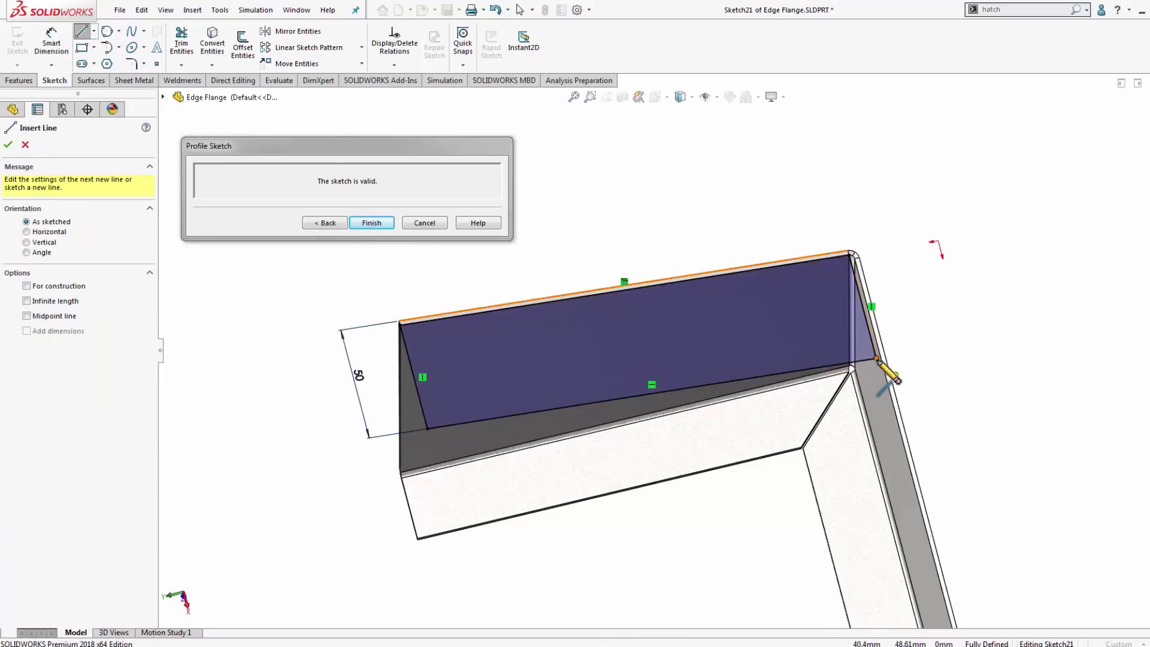
pyautogui.press('Escape')
# Step: Draw a diagonal corner line from the top-right corner and dimension it at 45°
pyautogui.press('l')
pyautogui.click(851, 254)
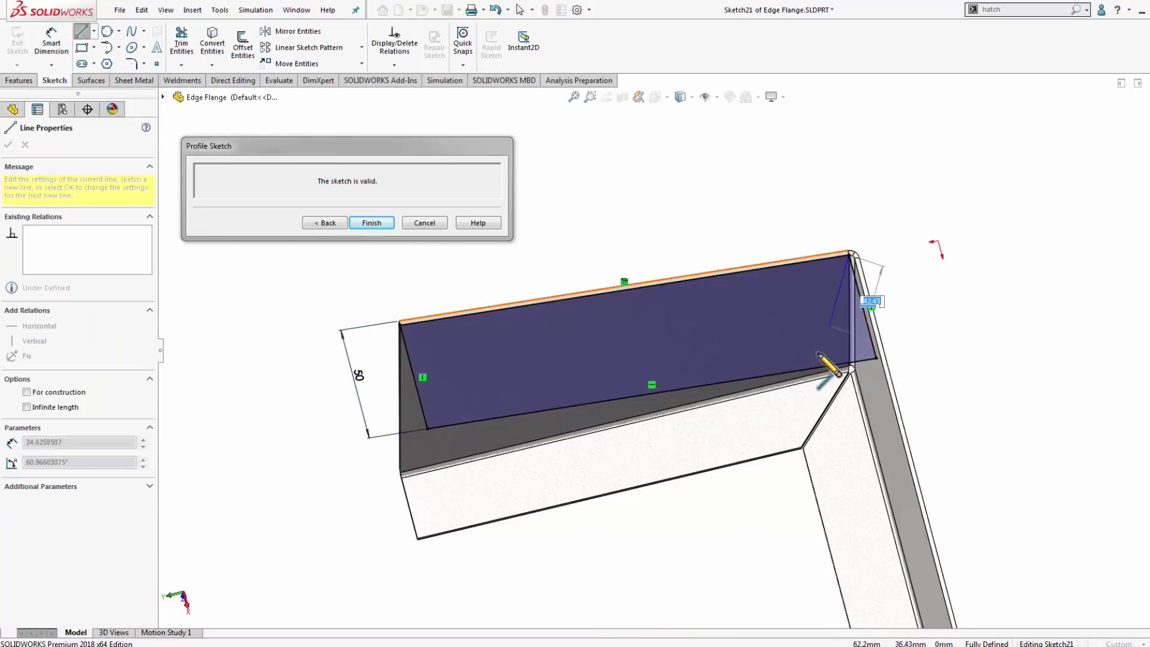
pyautogui.click(800, 364)
pyautogui.press('d')
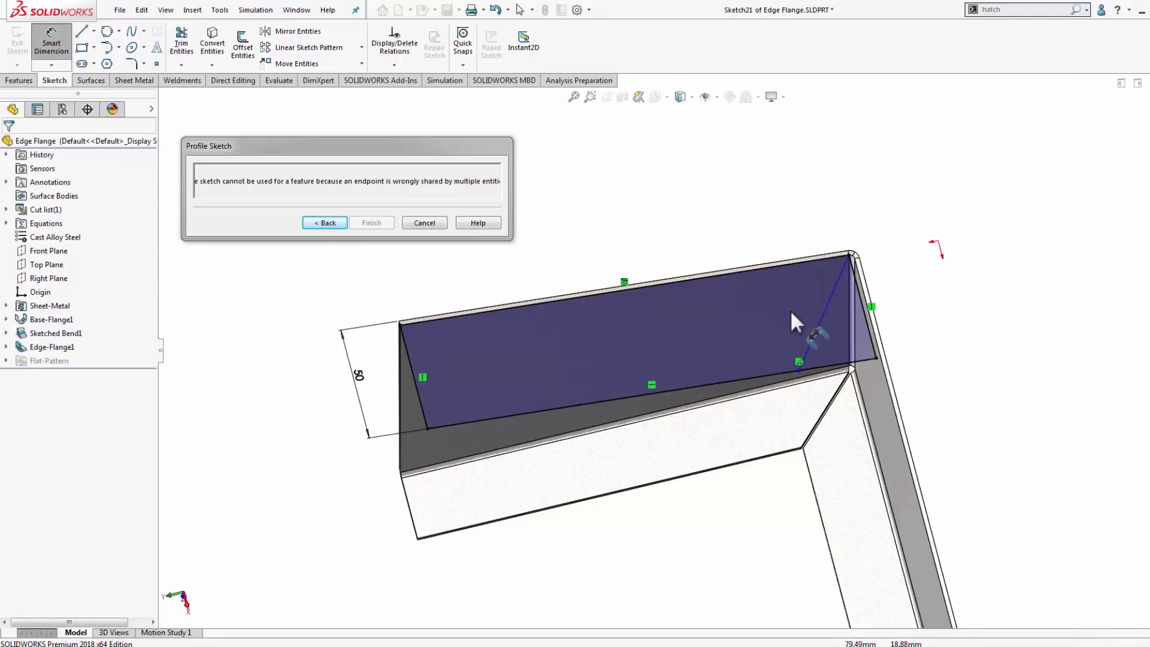
pyautogui.click(825, 304)
pyautogui.click(810, 260)
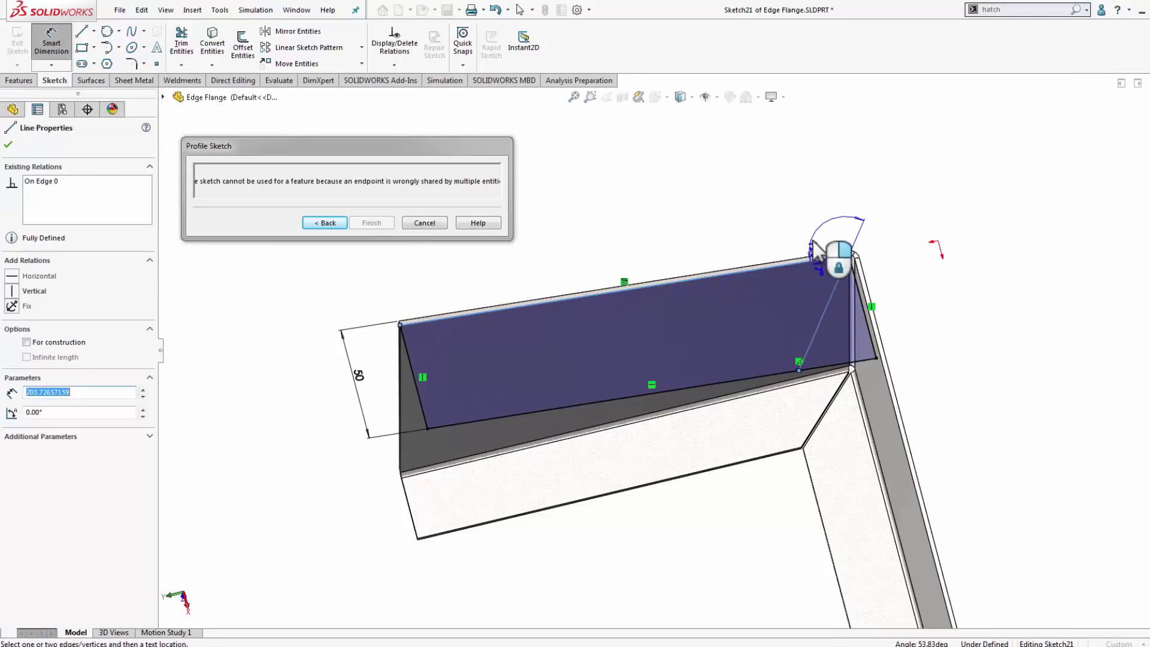
pyautogui.click(803, 284)
pyautogui.write('45')
pyautogui.press('Return')
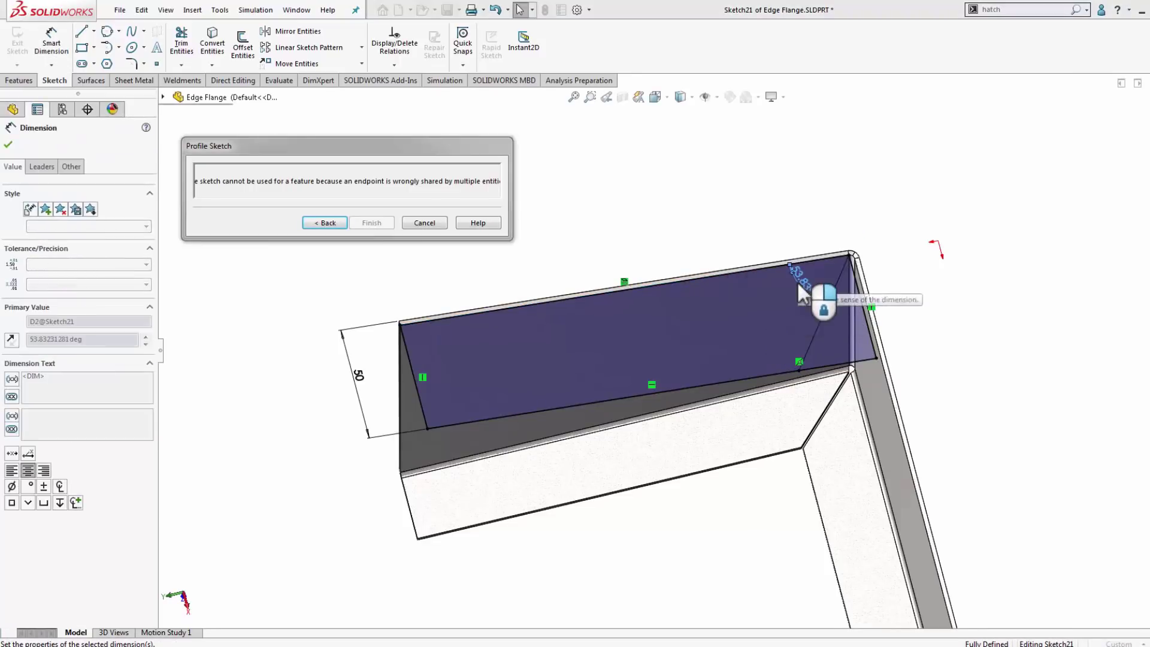
# Step: Trim the corner segments beyond the 45° line and finish Edge-Flange2
pyautogui.moveTo(870, 368)
pyautogui.mouseDown(button='middle')
pyautogui.moveTo(848, 307)
pyautogui.moveTo(791, 264)
pyautogui.moveTo(572, 203)
pyautogui.mouseUp(button='middle')
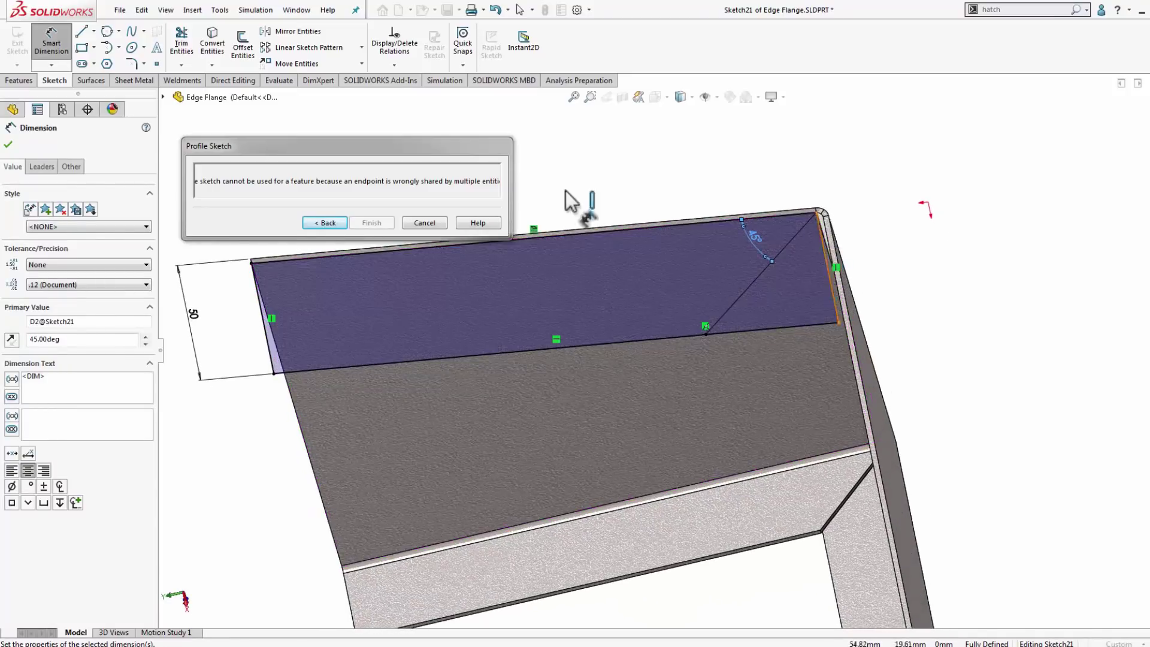
pyautogui.click(180, 43)
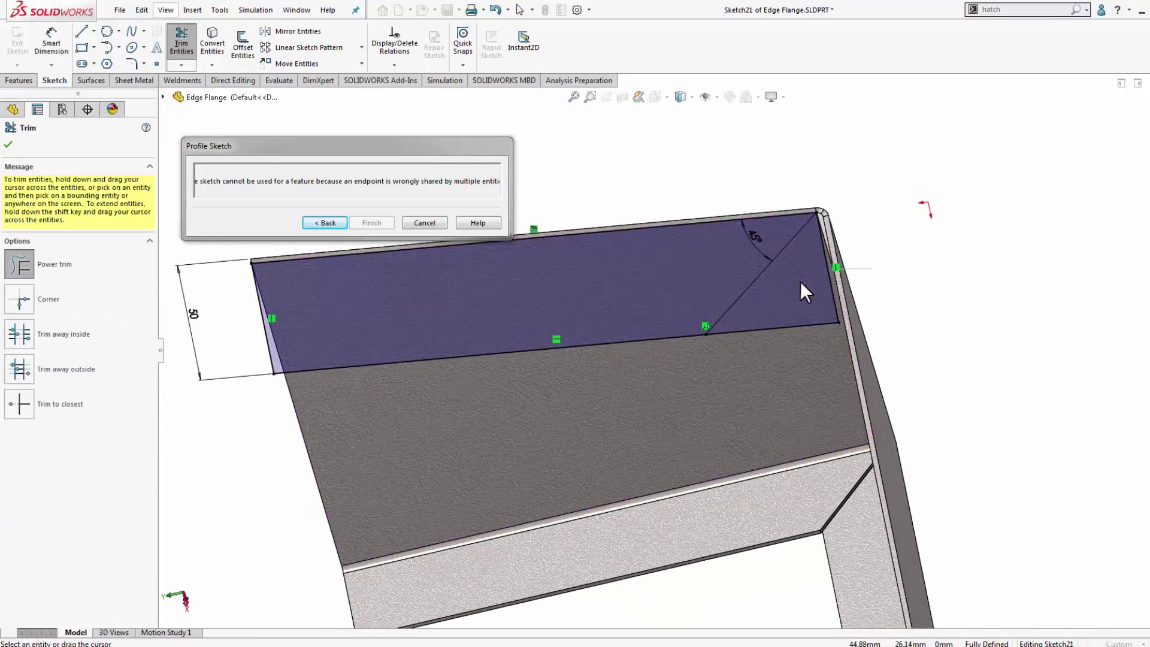
pyautogui.moveTo(800, 281); pyautogui.dragTo(782, 353)
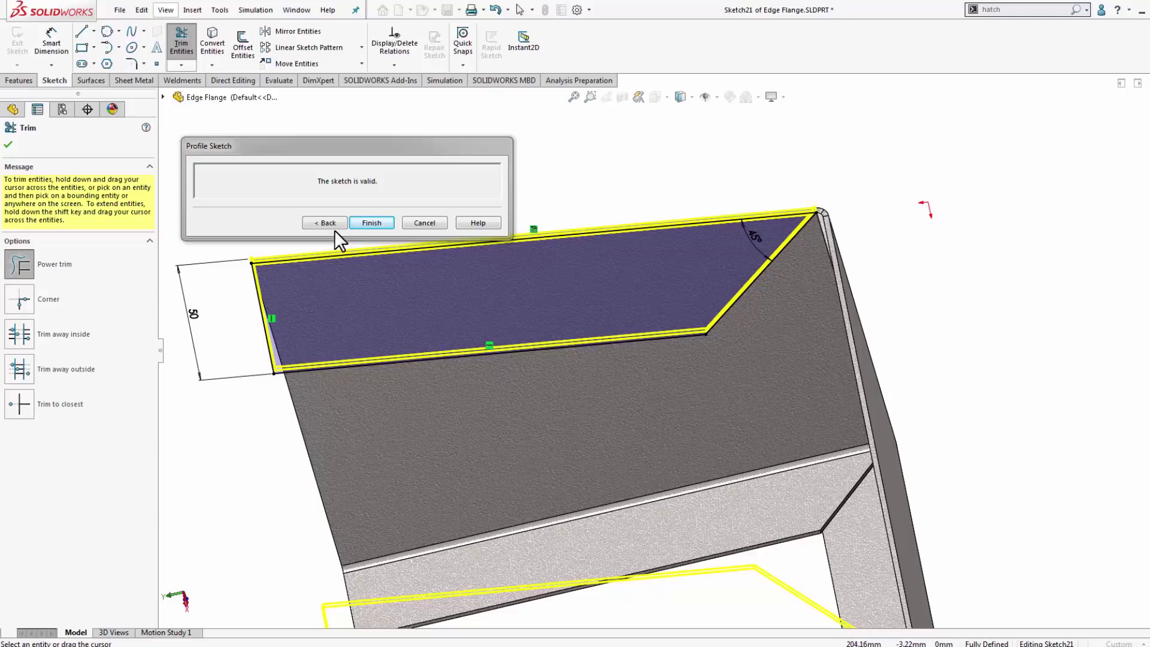
pyautogui.moveTo(681, 454); pyautogui.dragTo(707, 458, button='middle')
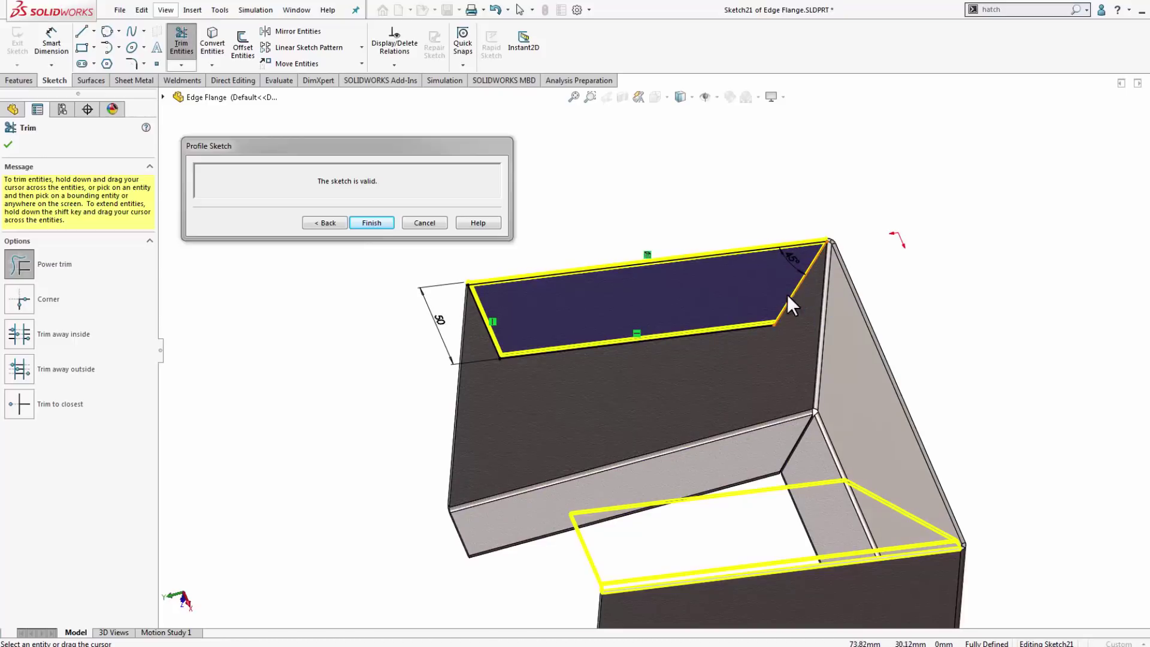
pyautogui.click(372, 223)
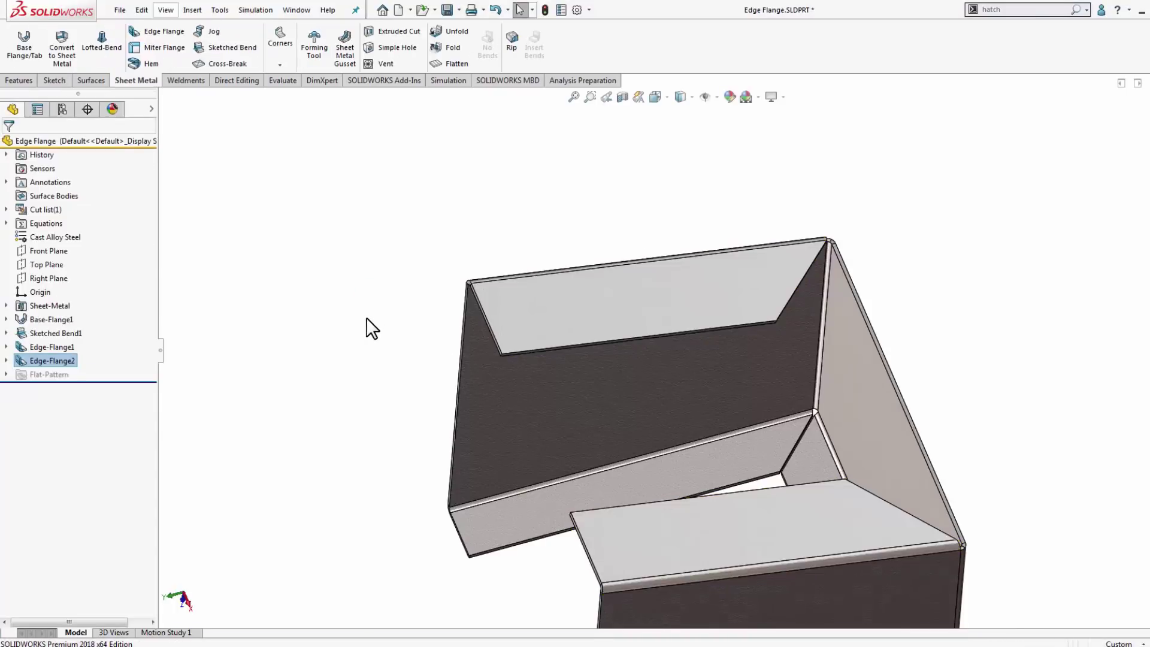
# Step: Start Edge-Flange3 on the vertical corner edge with a 28.00 mm length
pyautogui.moveTo(527, 413)
pyautogui.mouseDown(button='middle')
pyautogui.moveTo(545, 424)
pyautogui.moveTo(532, 545)
pyautogui.moveTo(475, 305)
pyautogui.moveTo(431, 318)
pyautogui.moveTo(484, 392)
pyautogui.moveTo(541, 383)
pyautogui.mouseUp(button='middle')
pyautogui.scroll(-3, 531, 343)
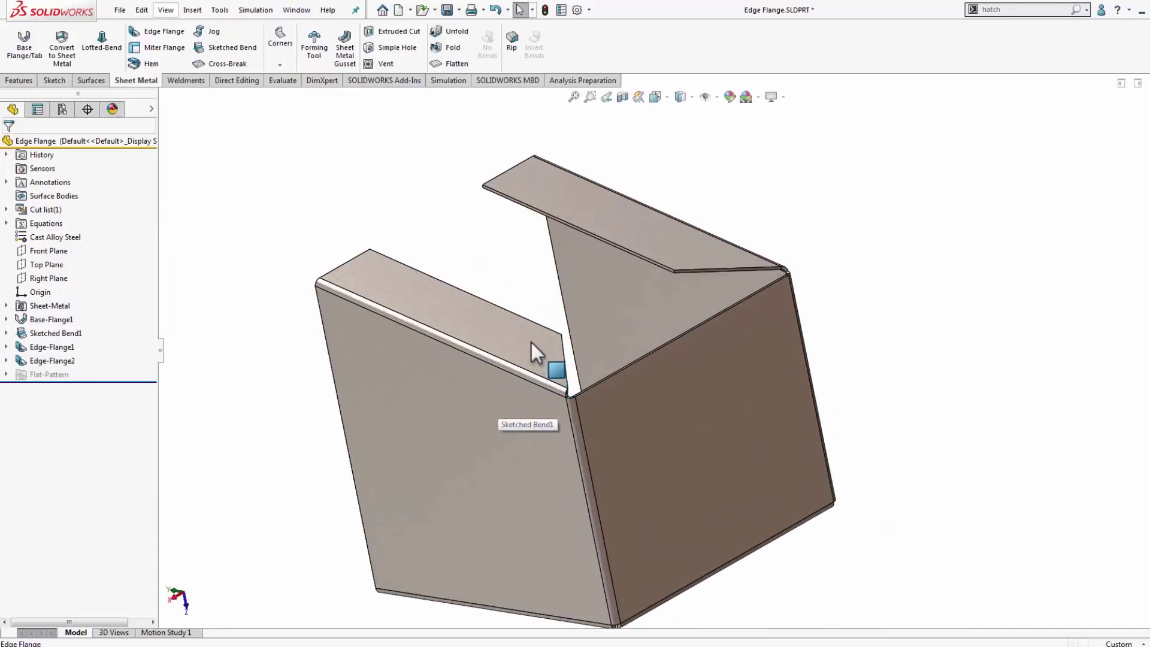
pyautogui.moveTo(530, 342); pyautogui.dragTo(598, 361, button='middle')
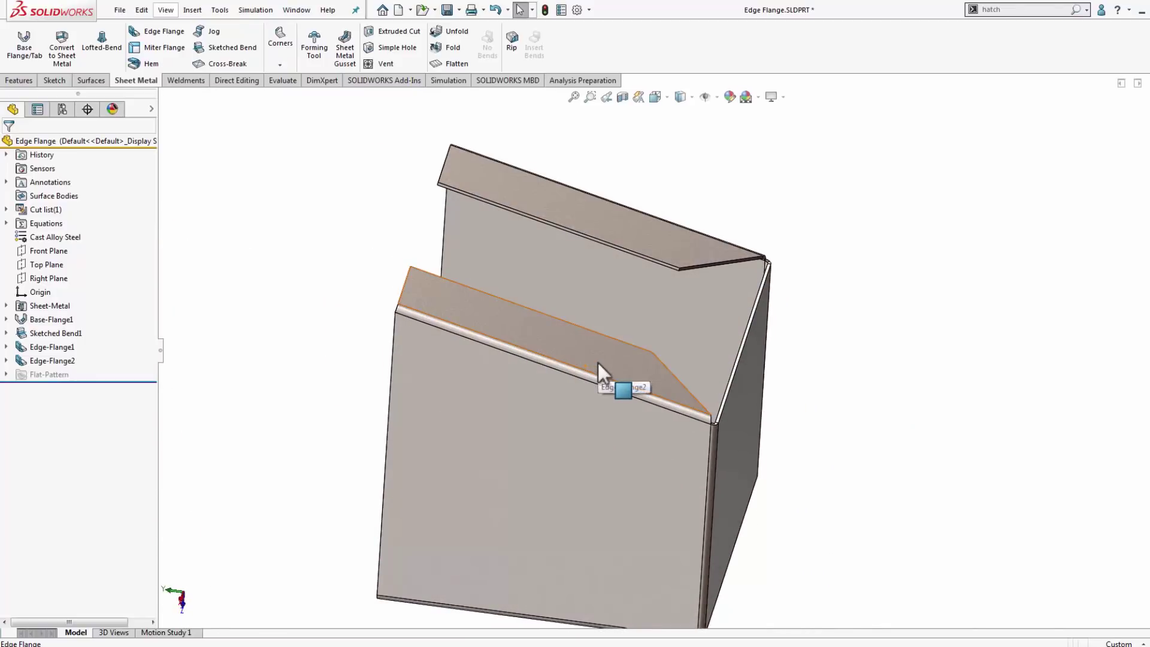
pyautogui.click(150, 31)
pyautogui.scroll(-2, 698, 308)
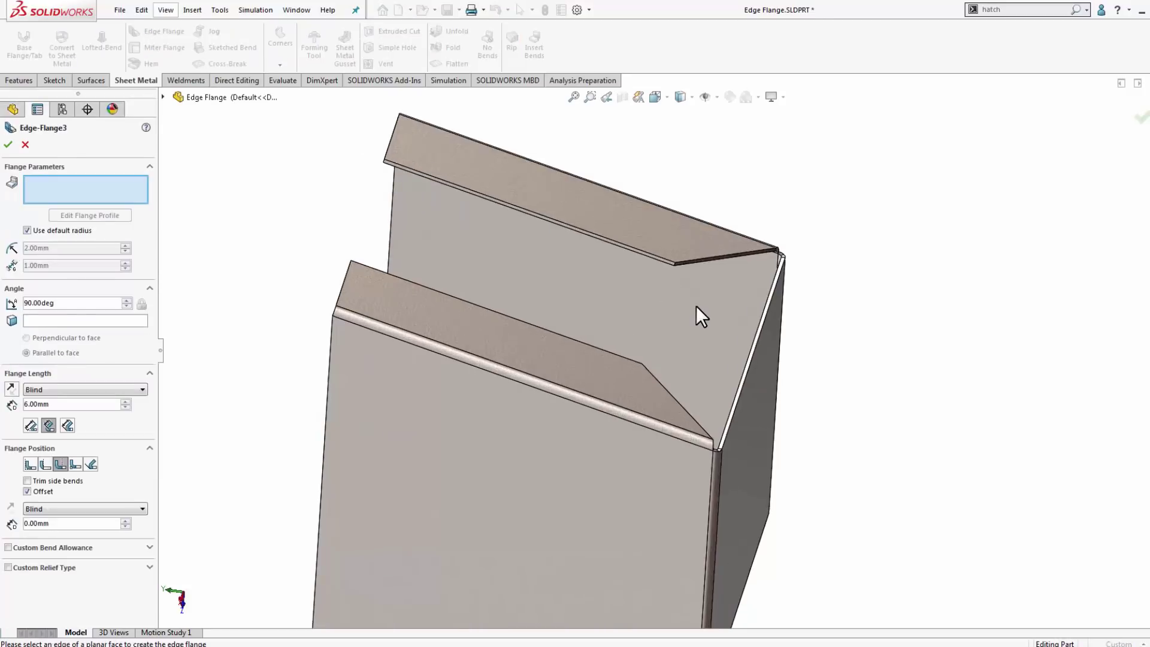
pyautogui.scroll(-1, 697, 305)
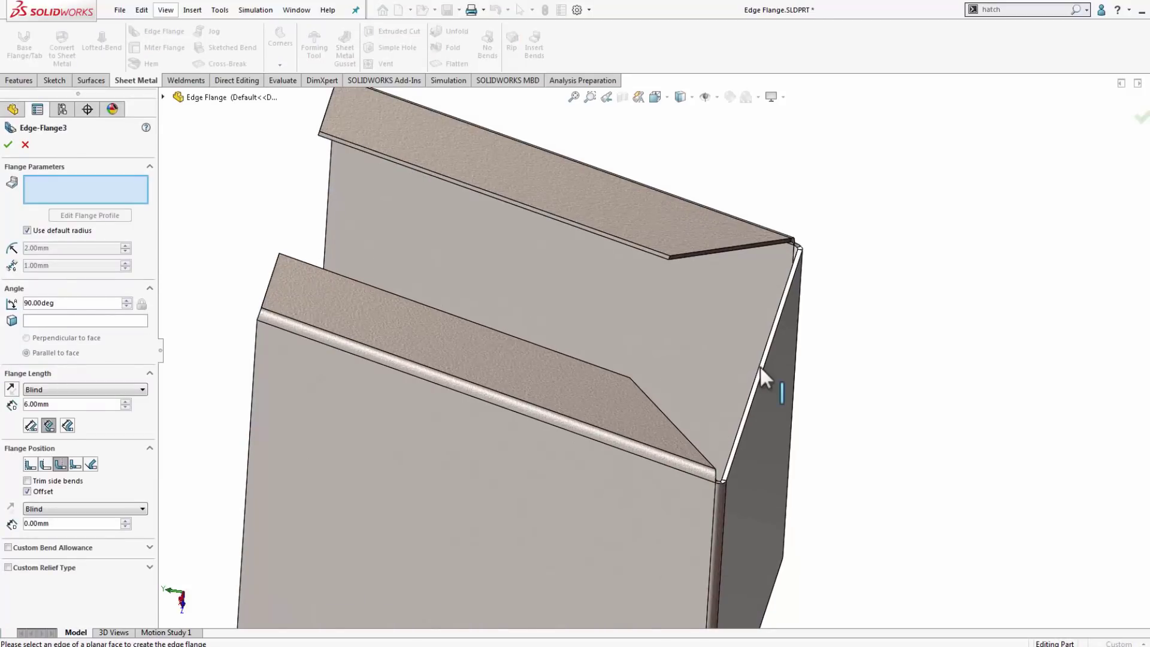
pyautogui.click(759, 365)
pyautogui.click(695, 359)
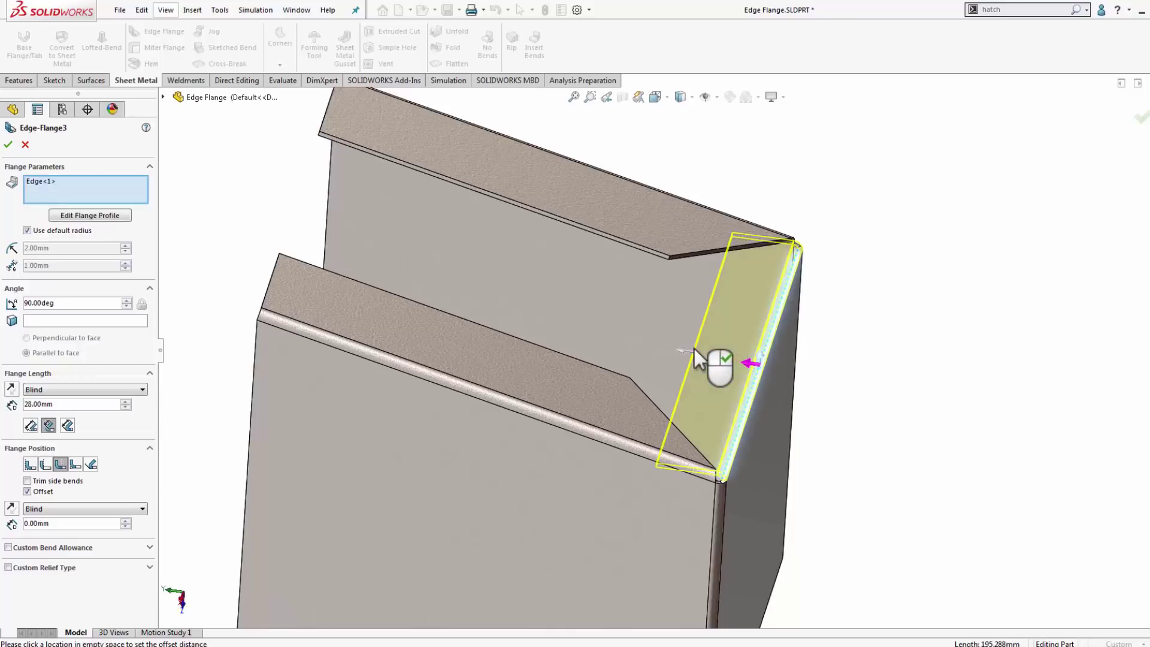
pyautogui.moveTo(649, 346); pyautogui.dragTo(644, 336, button='middle')
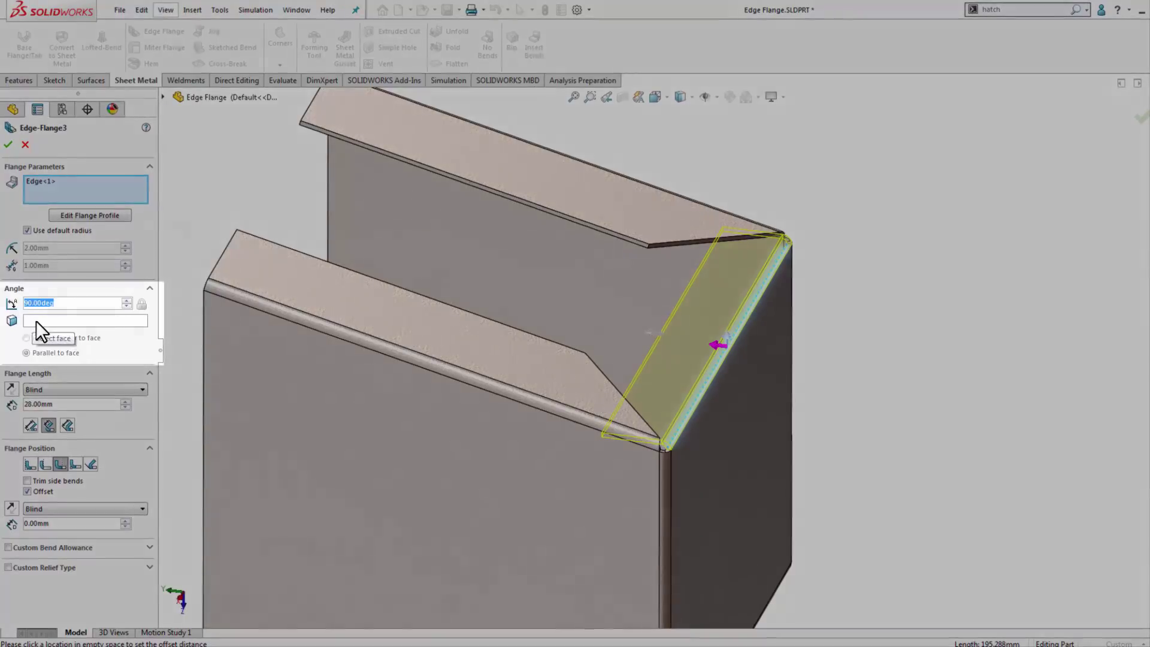
# Step: Make the flange angle parallel to the sloped top face, giving 75.96°
pyautogui.click(35, 321)
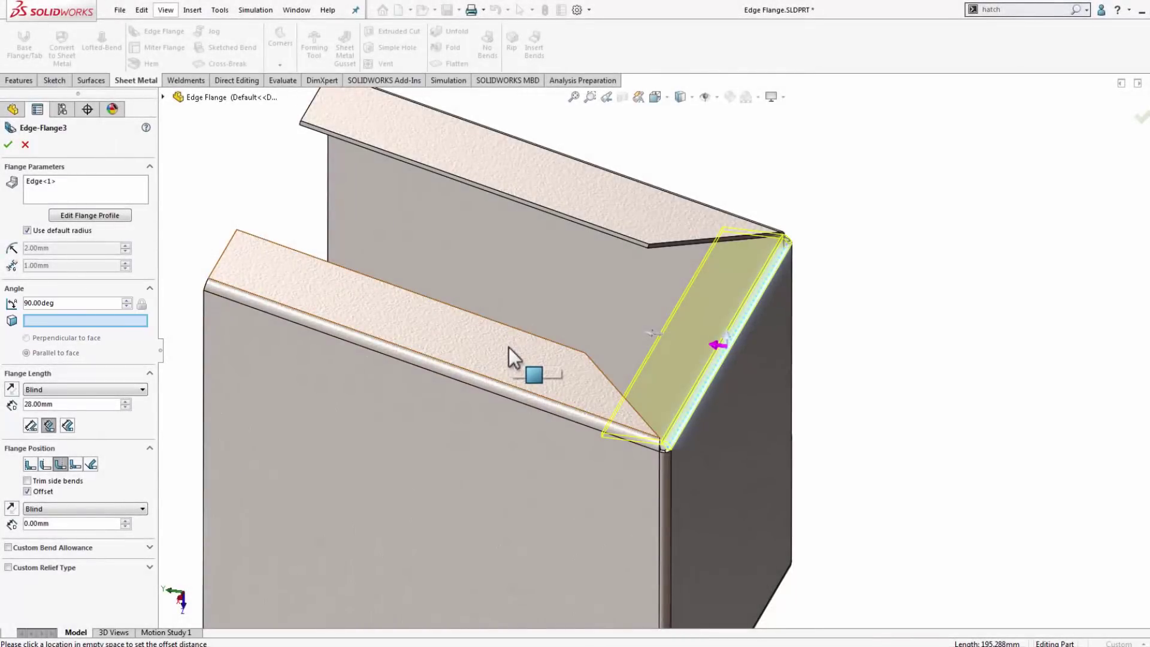
pyautogui.click(509, 348)
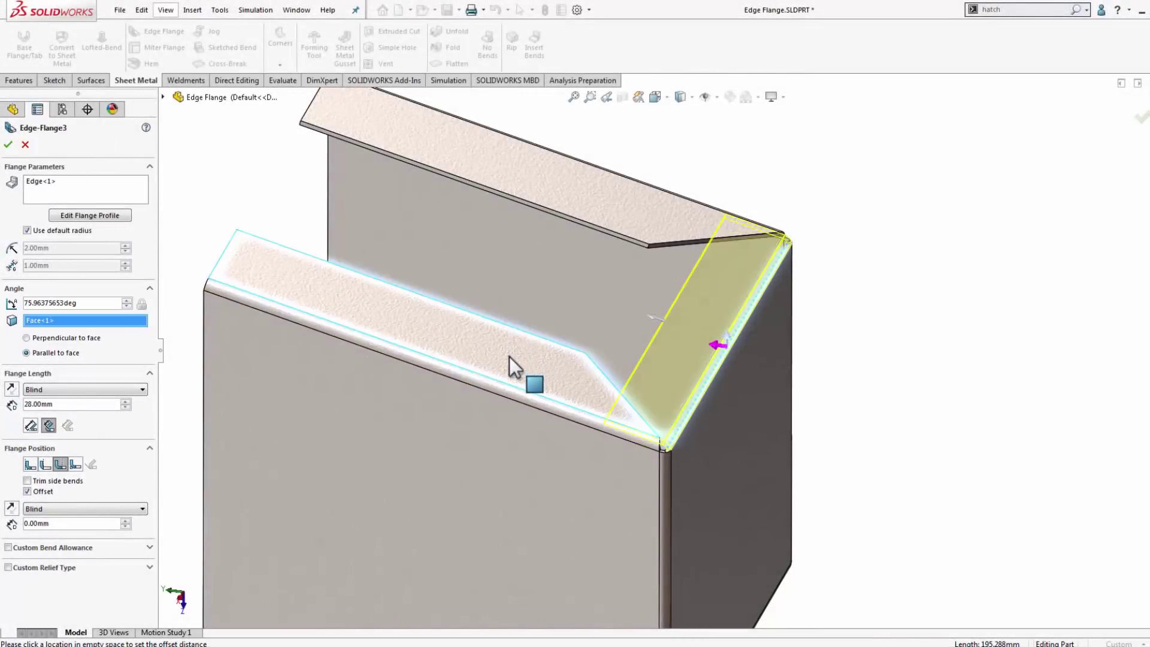
pyautogui.scroll(-3, 670, 411)
pyautogui.moveTo(670, 411); pyautogui.dragTo(796, 338, button='middle')
pyautogui.scroll(-3, 785, 327)
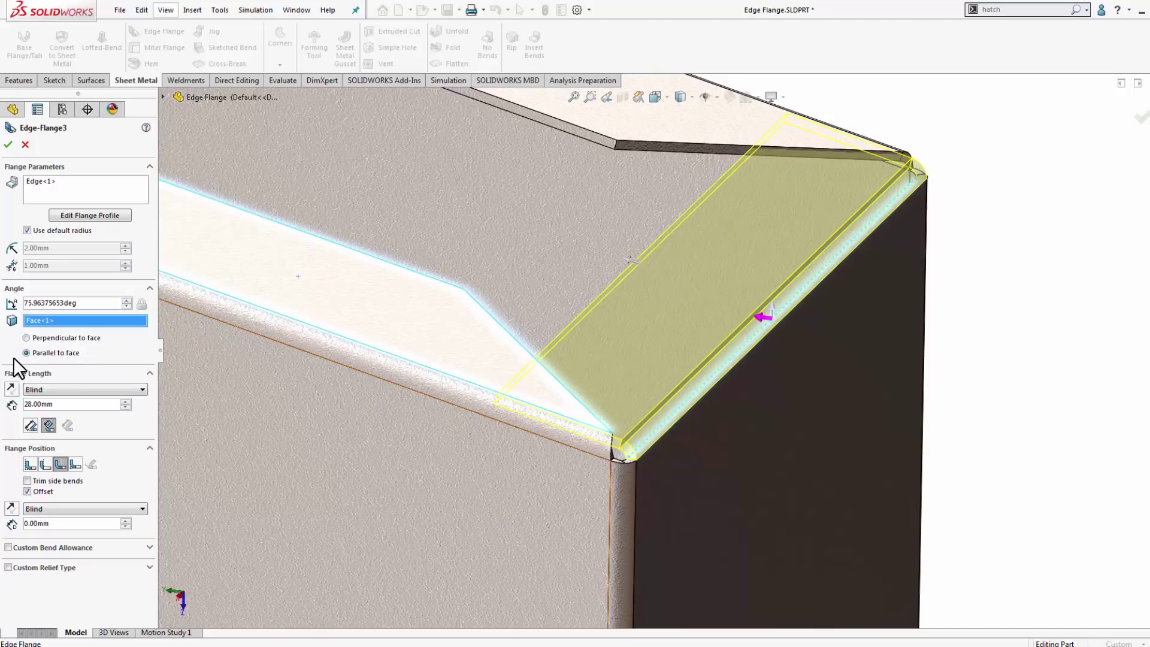
pyautogui.moveTo(600, 354); pyautogui.dragTo(590, 324, button='middle')
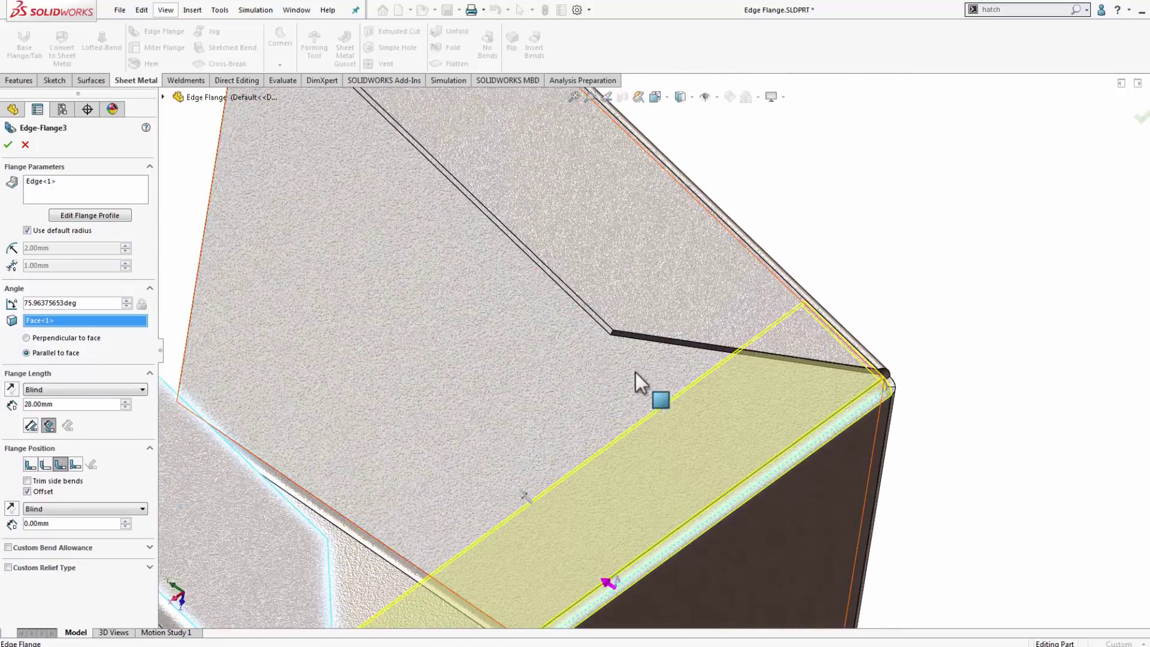
pyautogui.moveTo(635, 372)
pyautogui.mouseDown(button='middle')
pyautogui.moveTo(567, 499)
pyautogui.moveTo(426, 390)
pyautogui.moveTo(450, 494)
pyautogui.mouseUp(button='middle')
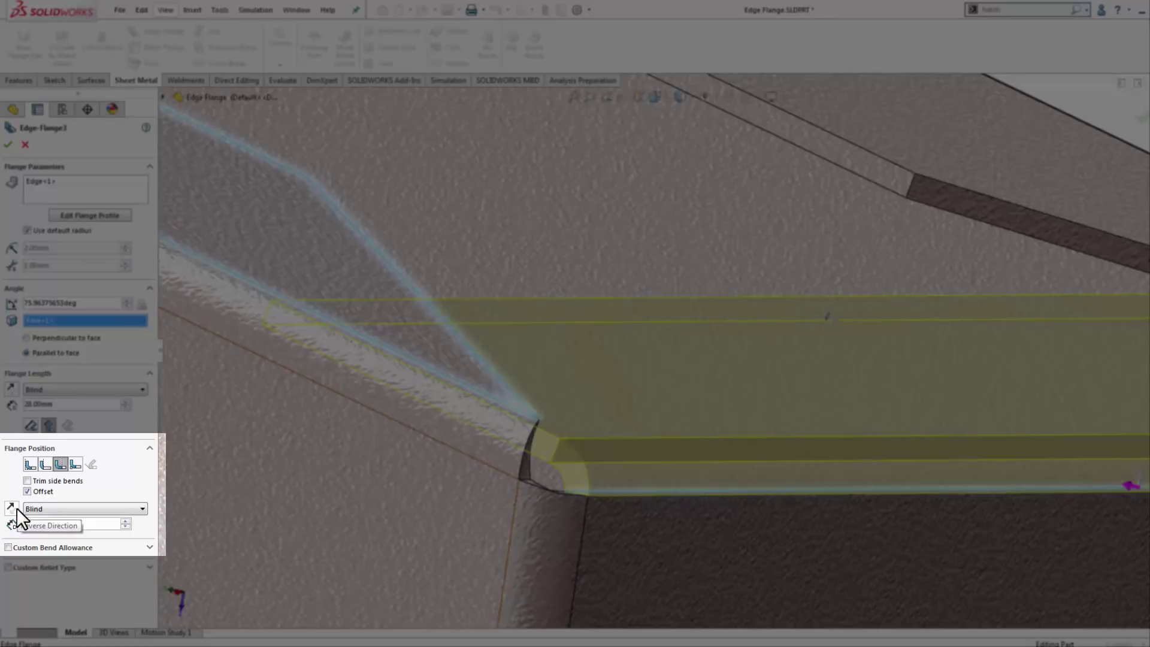
# Step: Set the flange position offset to Up To Vertex at the neighbouring flange's corner vertex
pyautogui.click(39, 510)
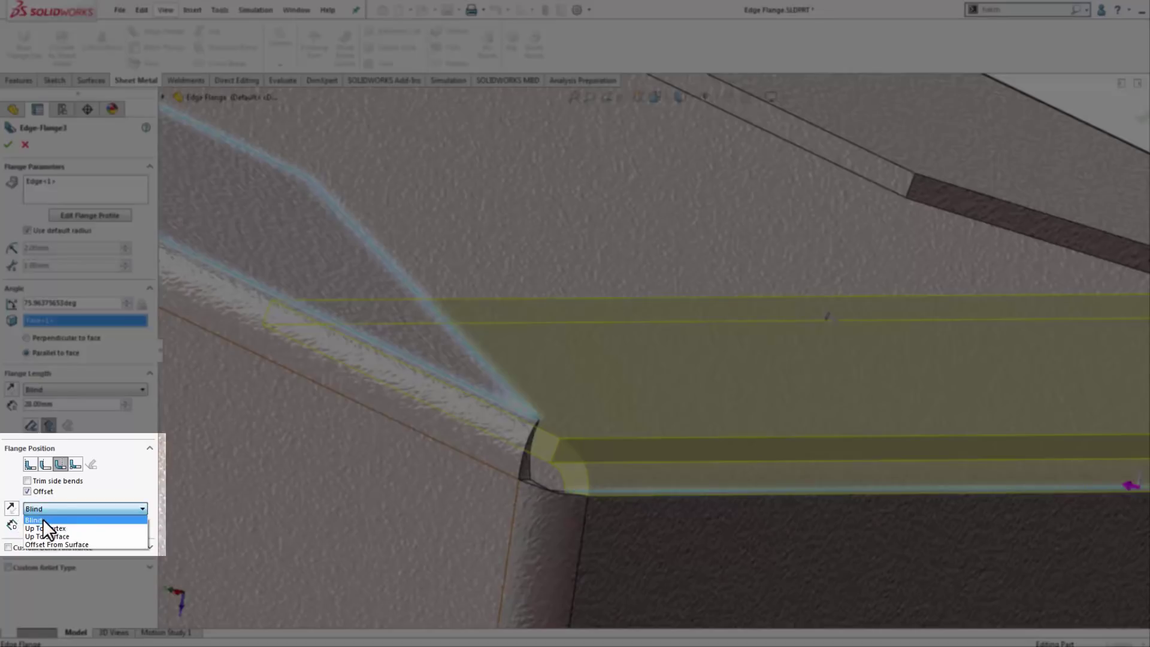
pyautogui.click(45, 529)
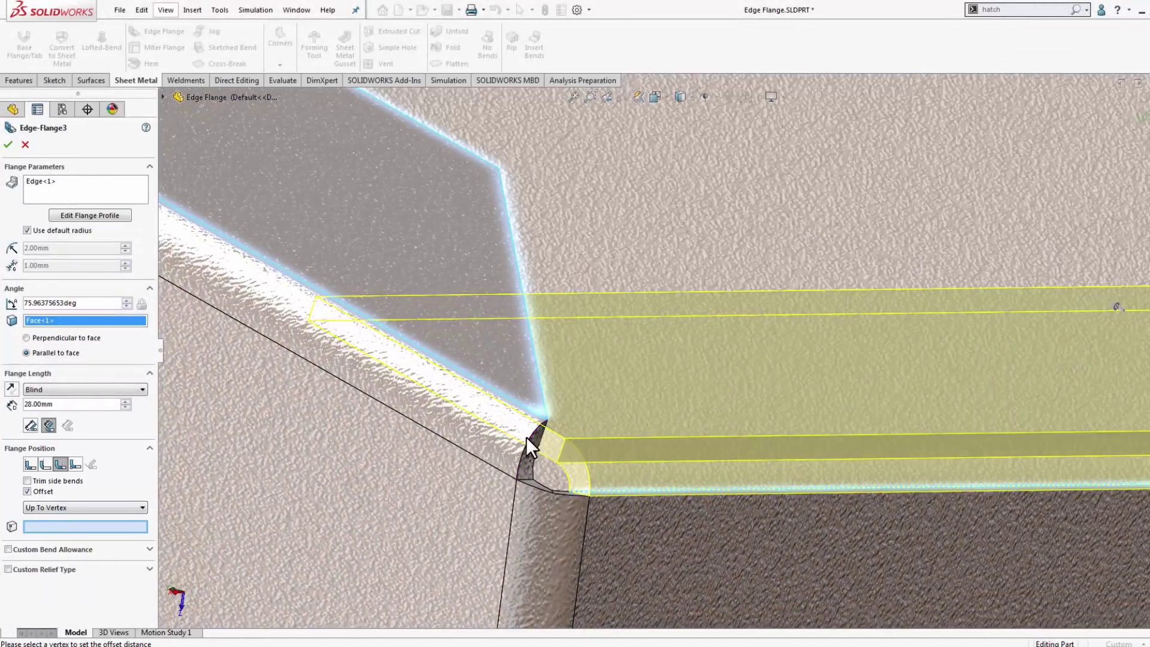
pyautogui.click(515, 479)
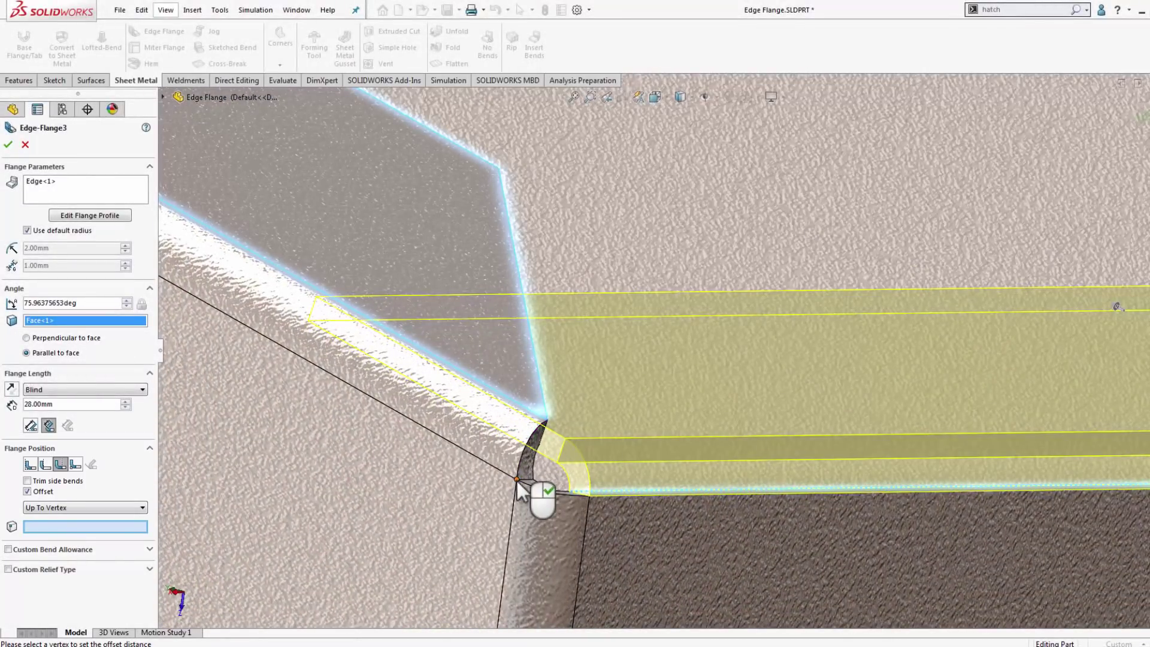
pyautogui.scroll(-5, 521, 488)
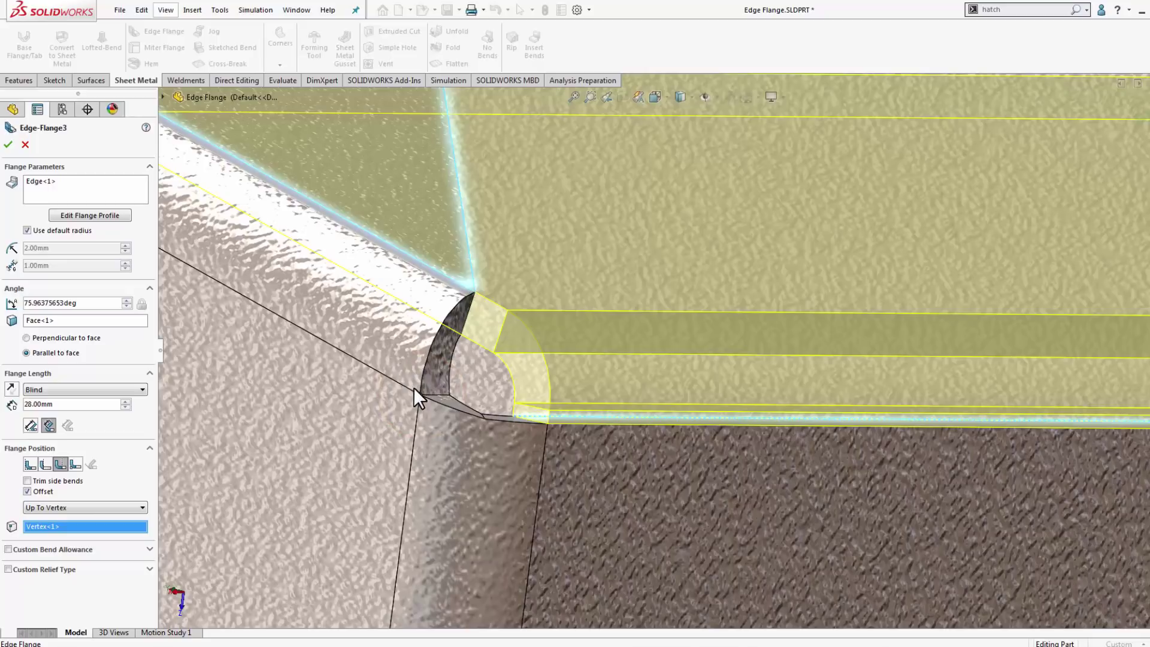
pyautogui.moveTo(455, 297); pyautogui.dragTo(674, 250, button='middle')
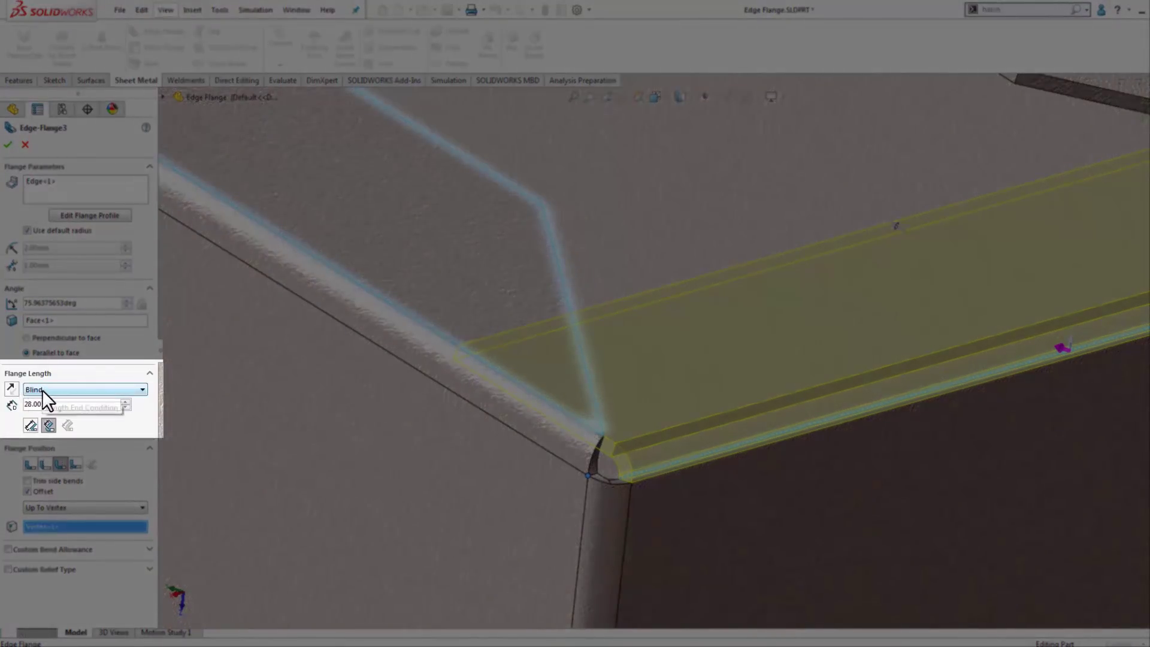
# Step: Set Flange Length to Up To Vertex, referencing Vertex<2> at the far corner
pyautogui.click(42, 389)
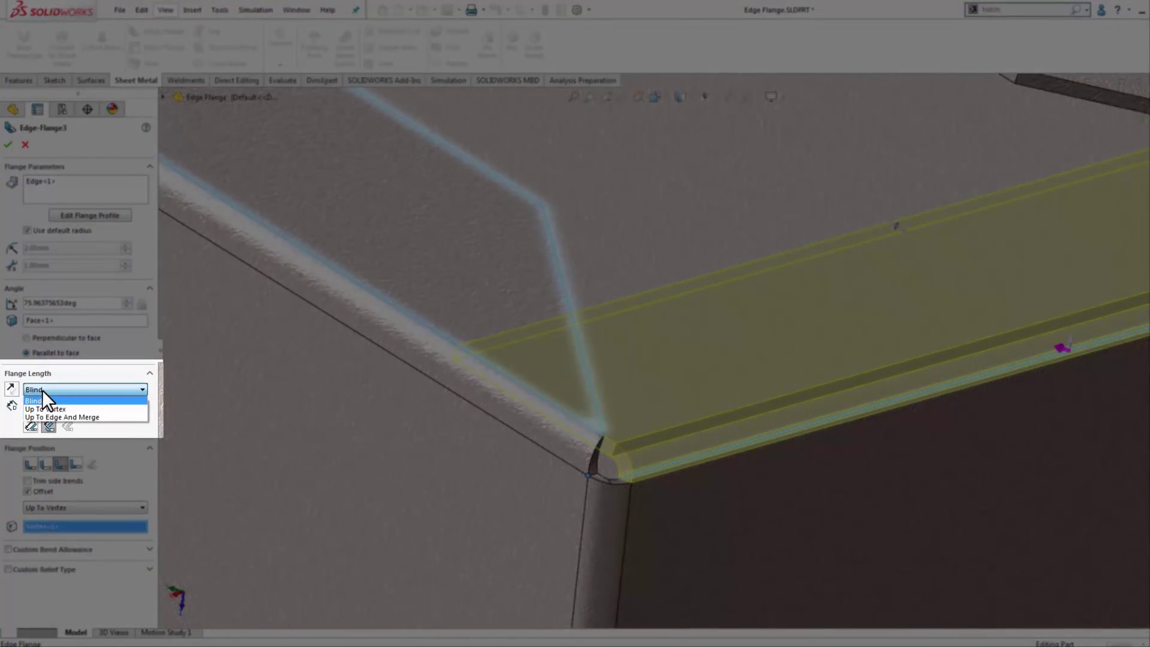
pyautogui.click(52, 409)
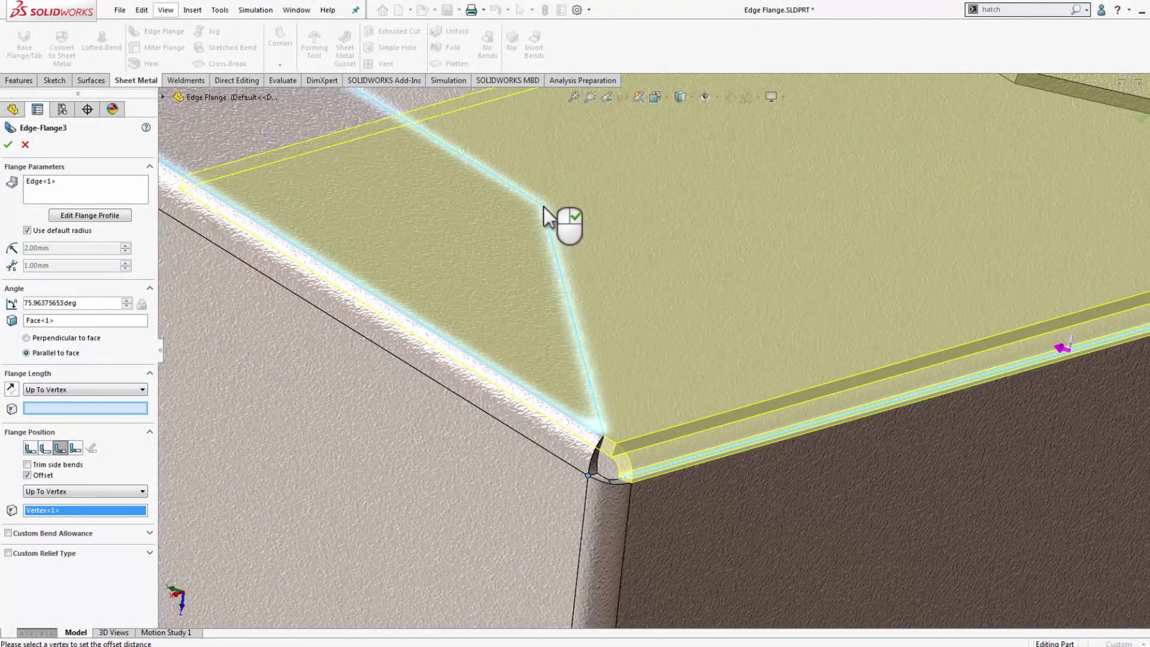
pyautogui.click(543, 206)
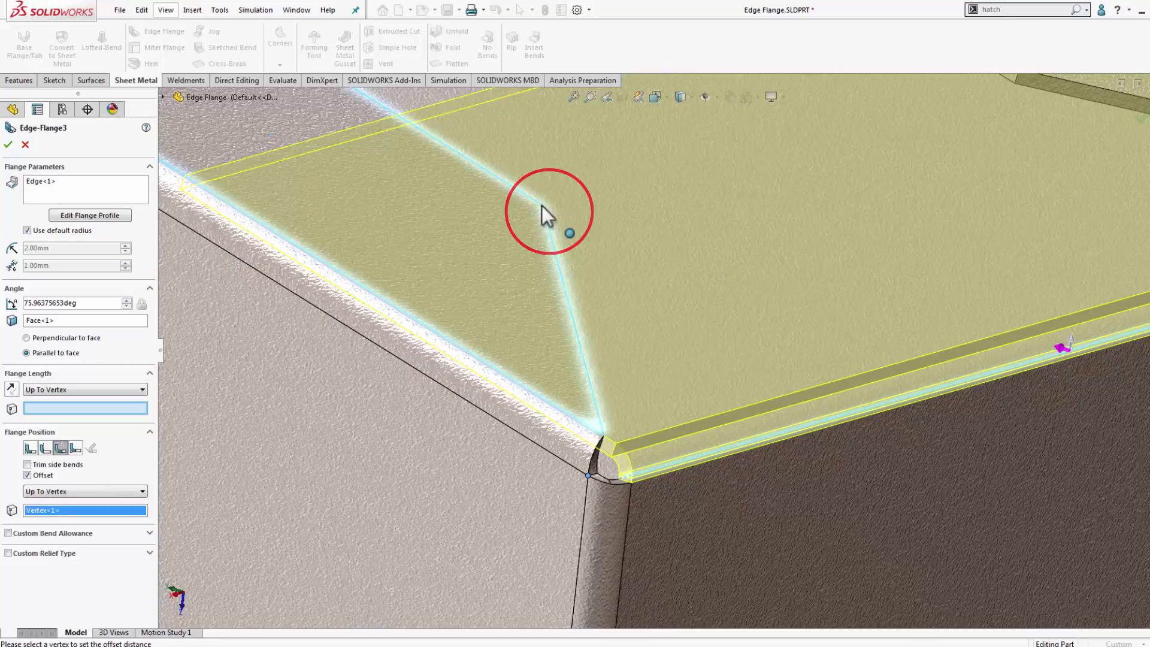
pyautogui.moveTo(634, 350); pyautogui.dragTo(566, 418, button='middle')
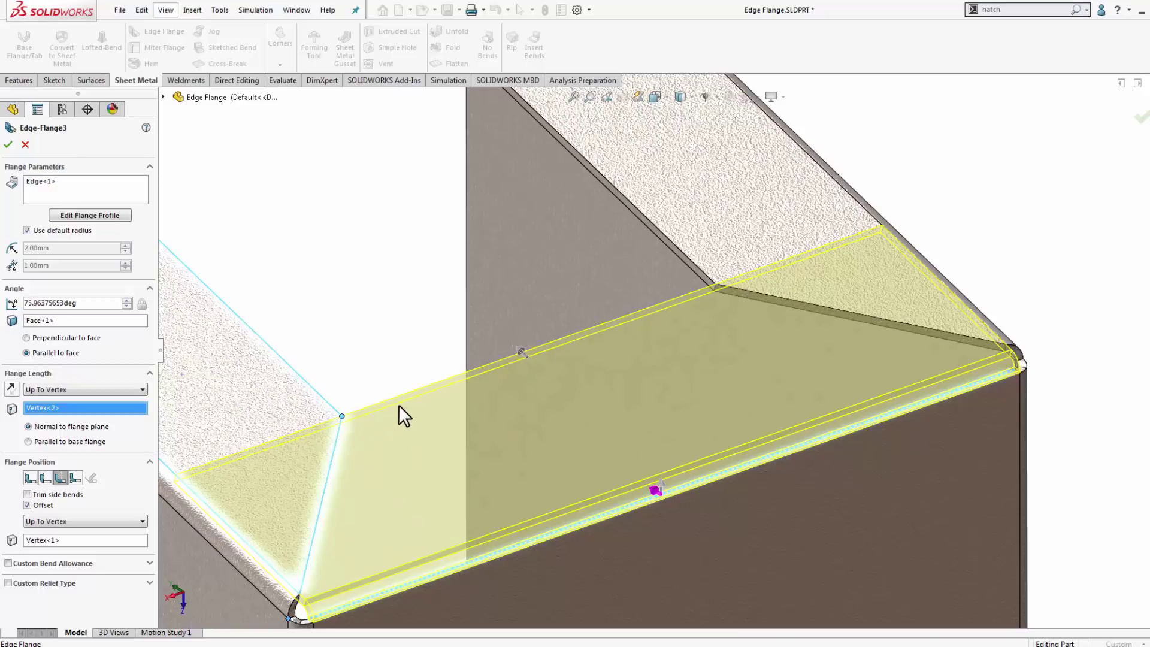
pyautogui.scroll(-2, 847, 297)
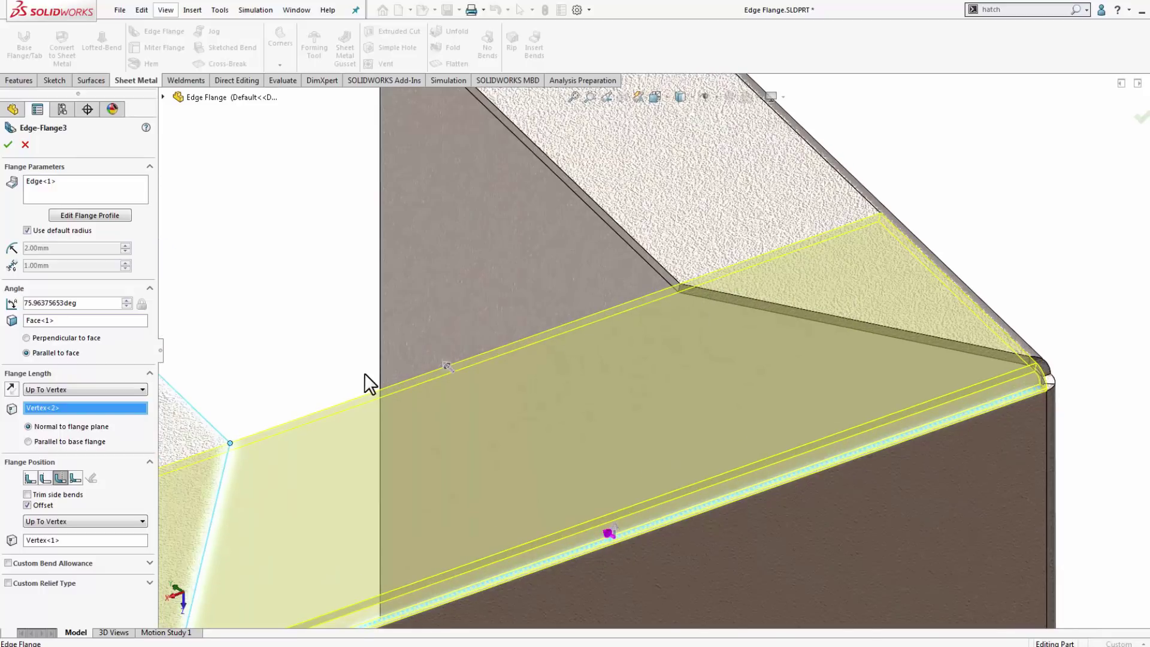
pyautogui.scroll(3, 639, 441)
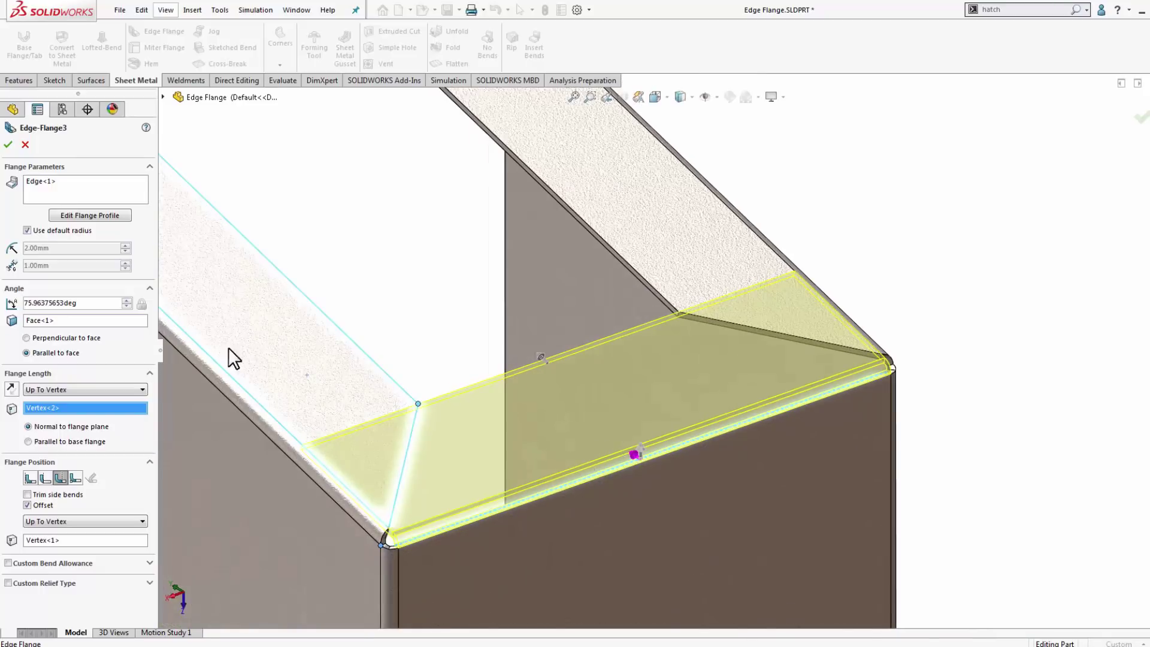
# Step: Edit Edge-Flange3's profile and draw slanted lines from both bottom corners to the top edge
pyautogui.click(55, 181)
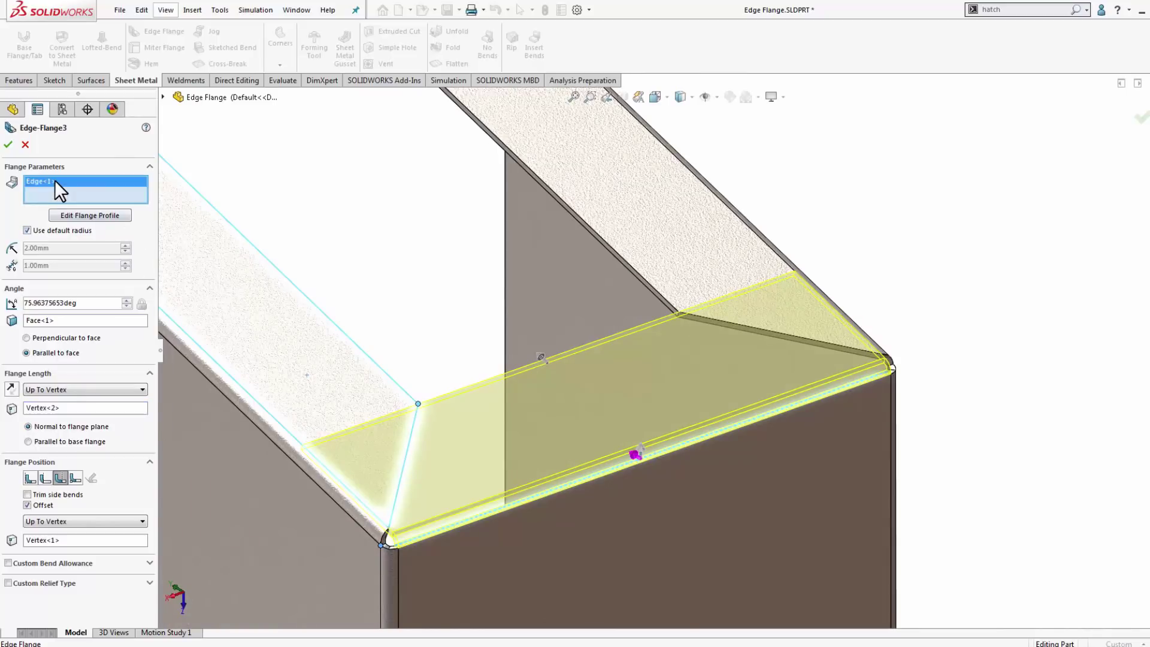
pyautogui.click(73, 215)
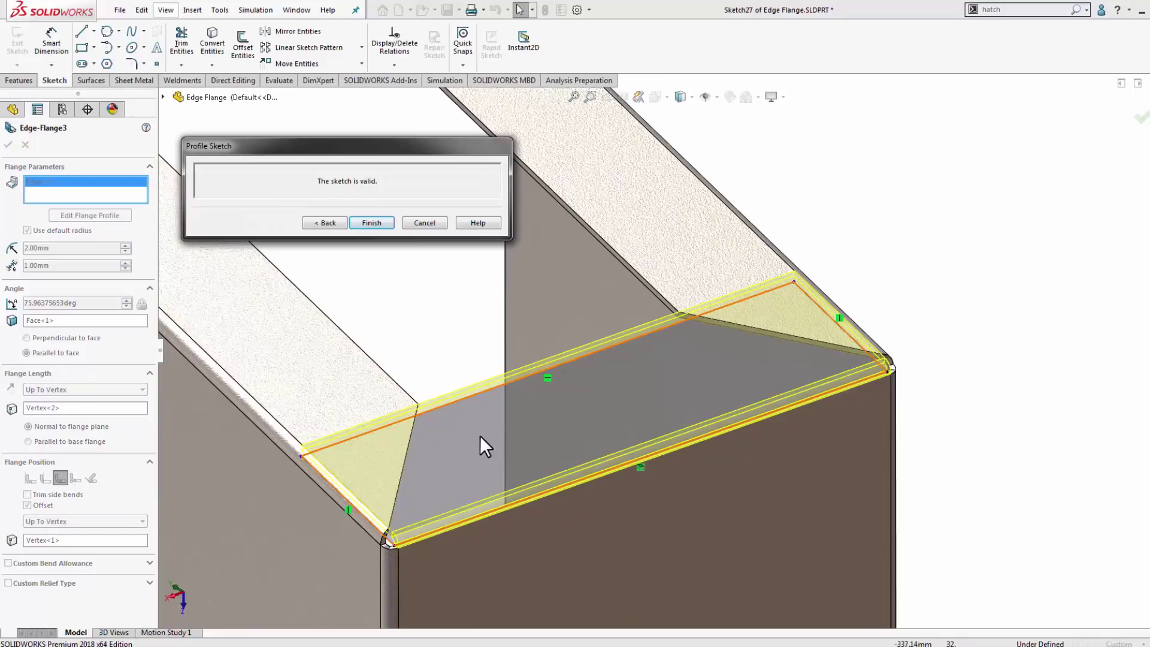
pyautogui.click(81, 30)
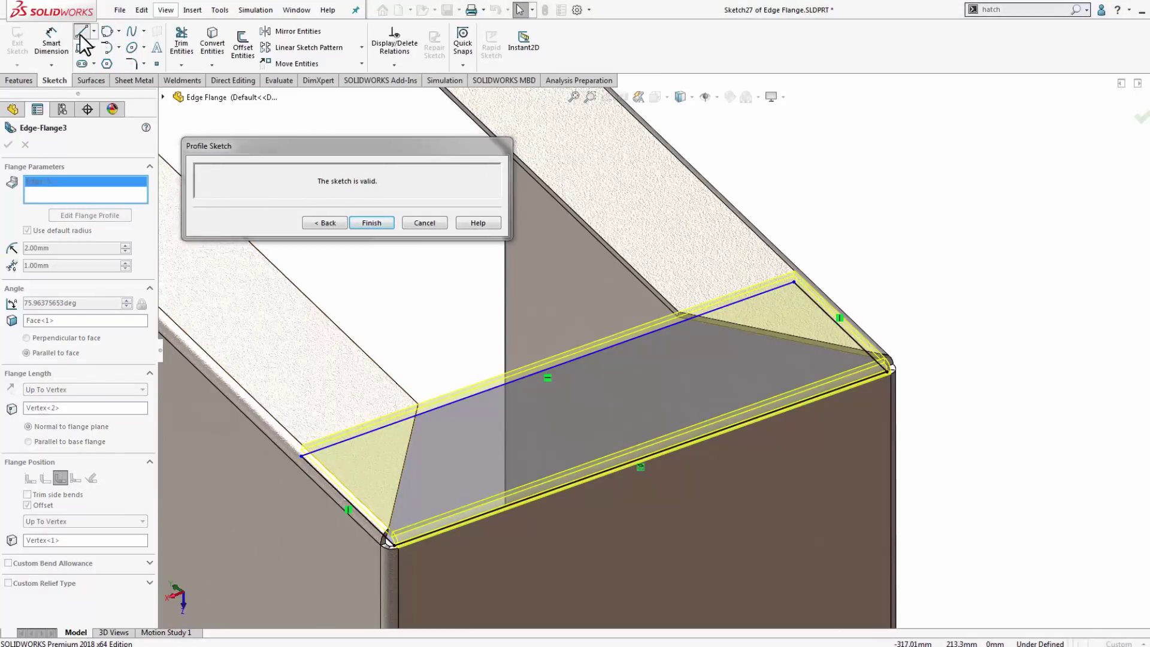
pyautogui.click(395, 546)
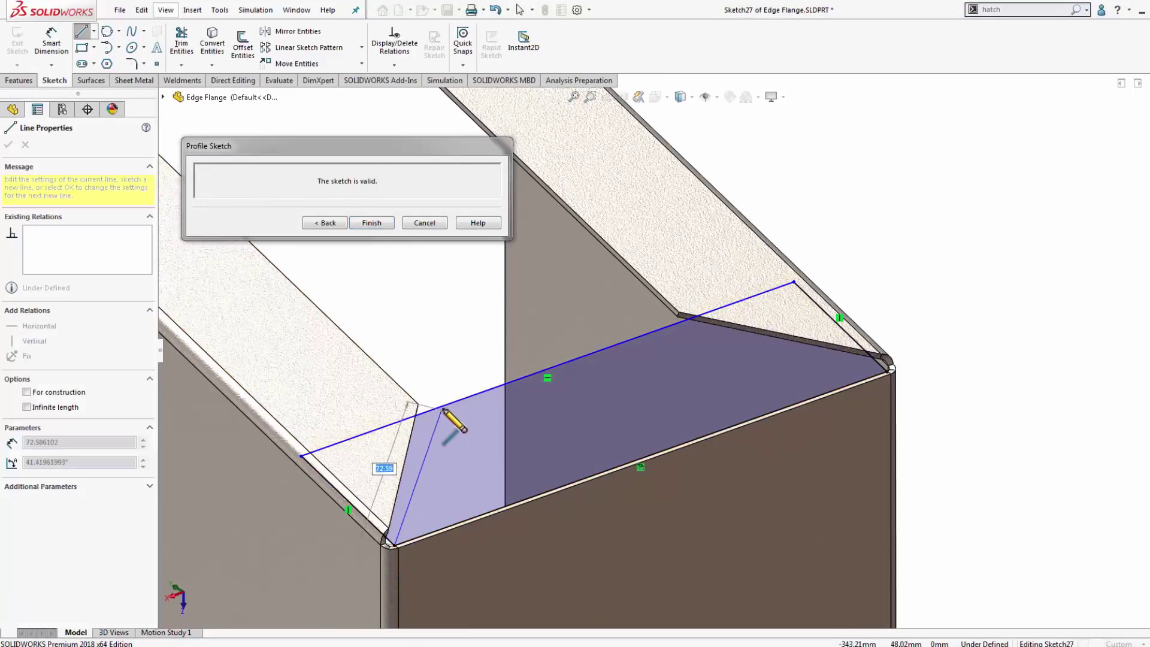
pyautogui.click(425, 412)
pyautogui.press('Escape')
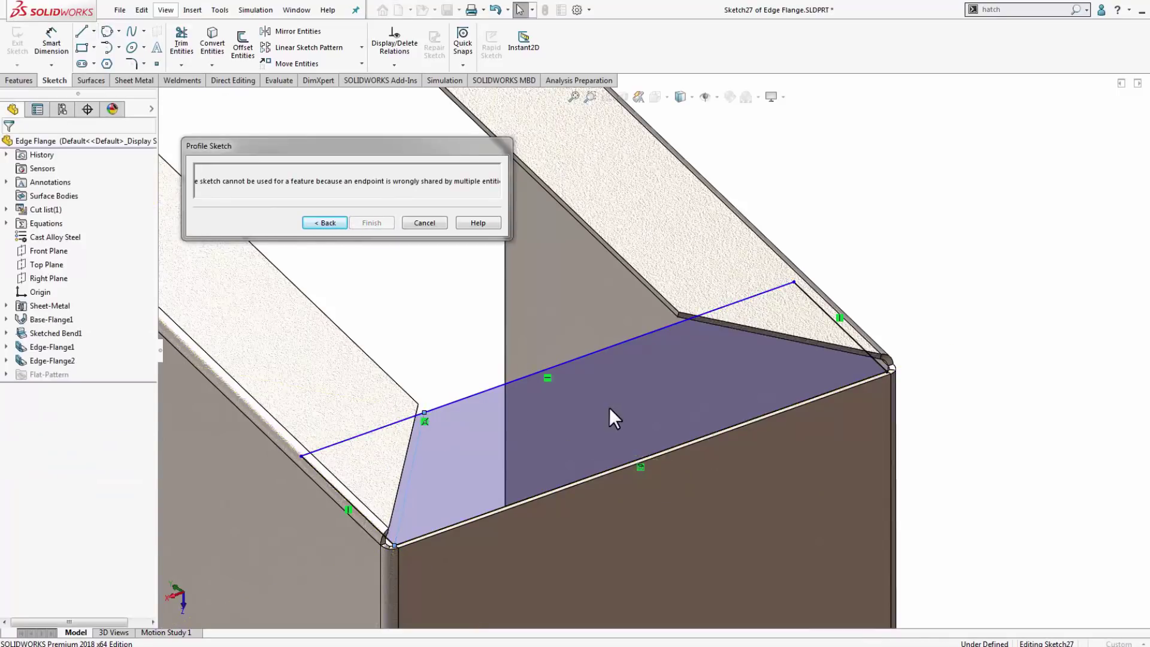
pyautogui.click(81, 30)
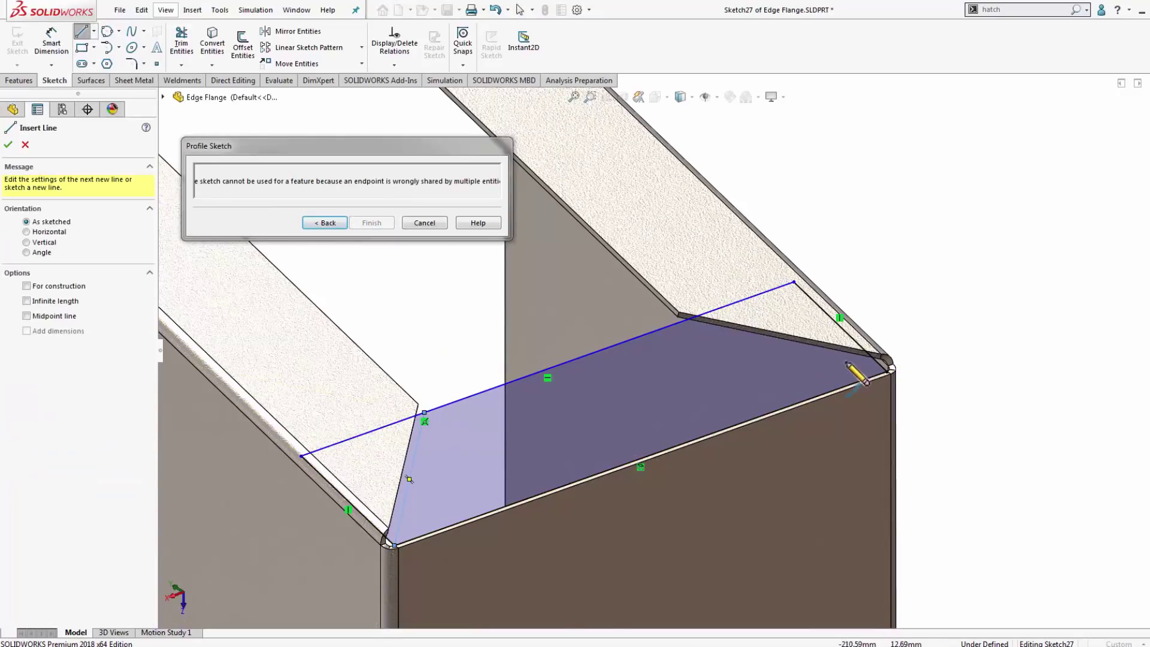
pyautogui.click(891, 369)
pyautogui.click(676, 324)
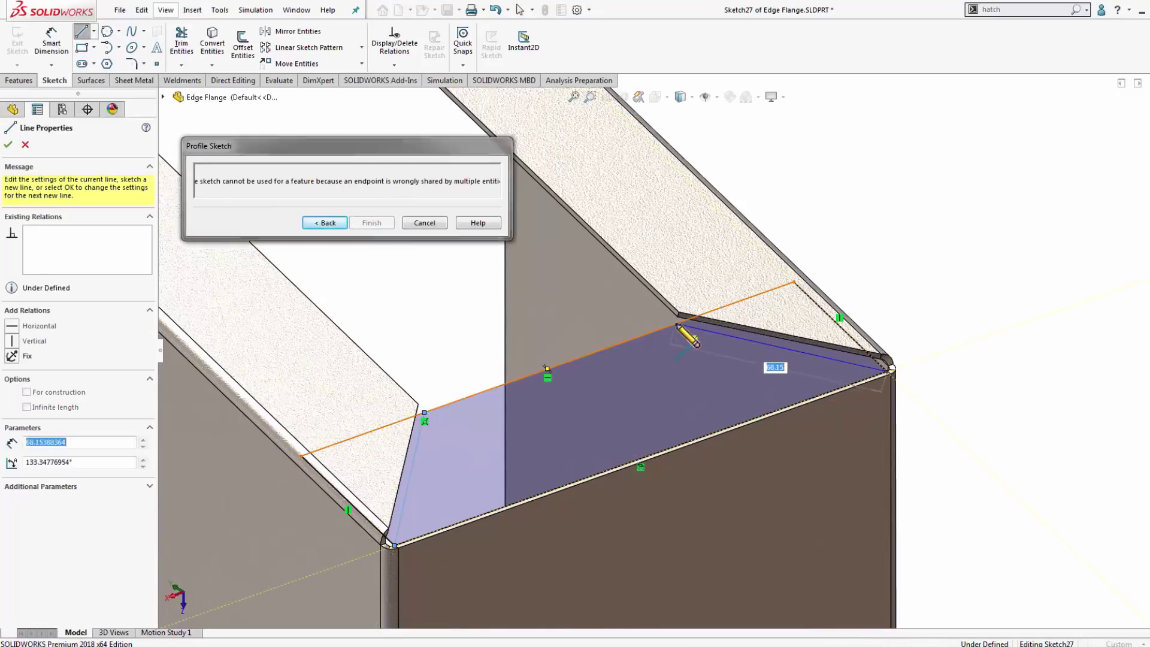
pyautogui.press('Escape')
# Step: Dimension the left slanted line at 45° to the bottom edge
pyautogui.click(52, 38)
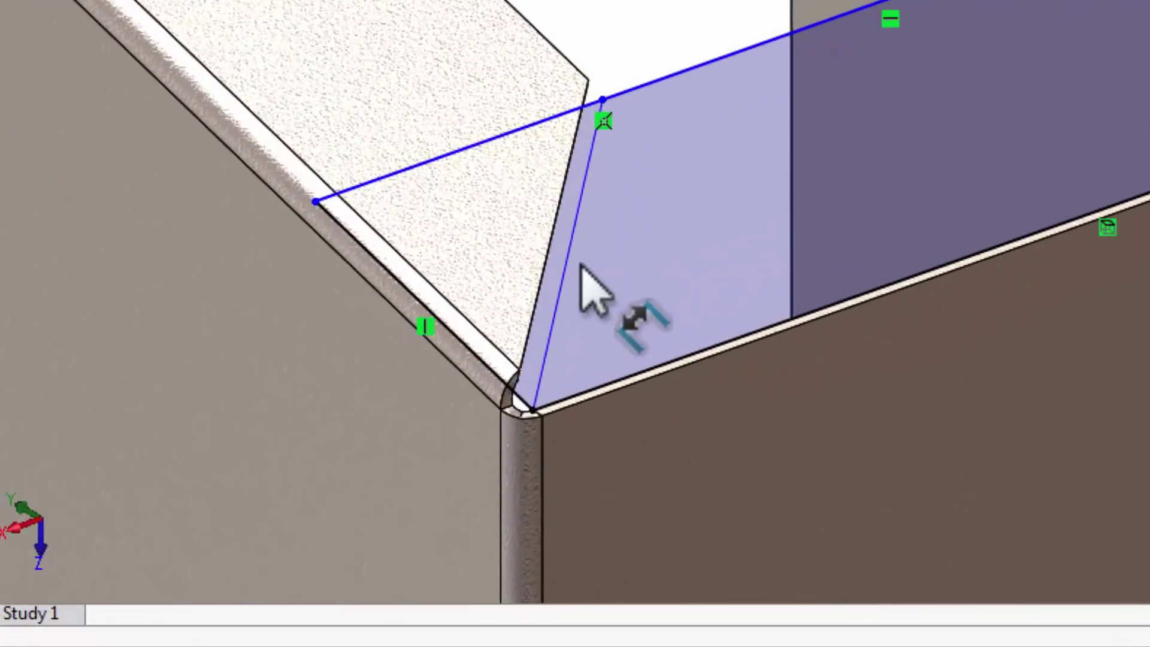
pyautogui.click(408, 486)
pyautogui.click(667, 367)
pyautogui.click(659, 308)
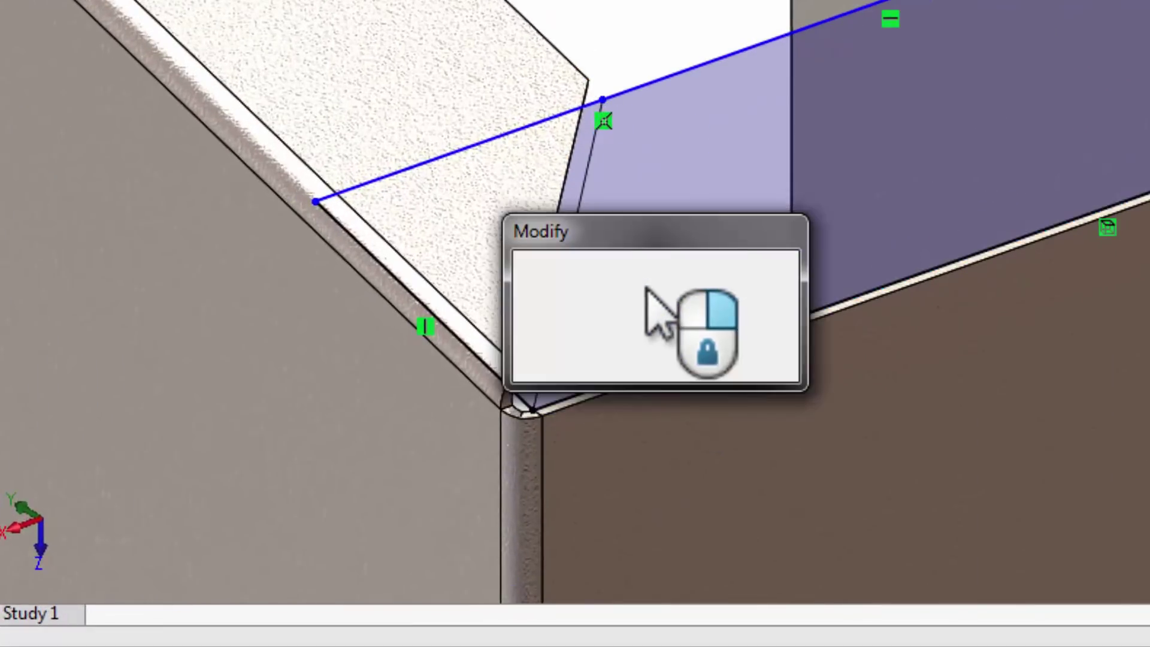
pyautogui.write('45')
pyautogui.press('Return')
pyautogui.rightClick(647, 290)
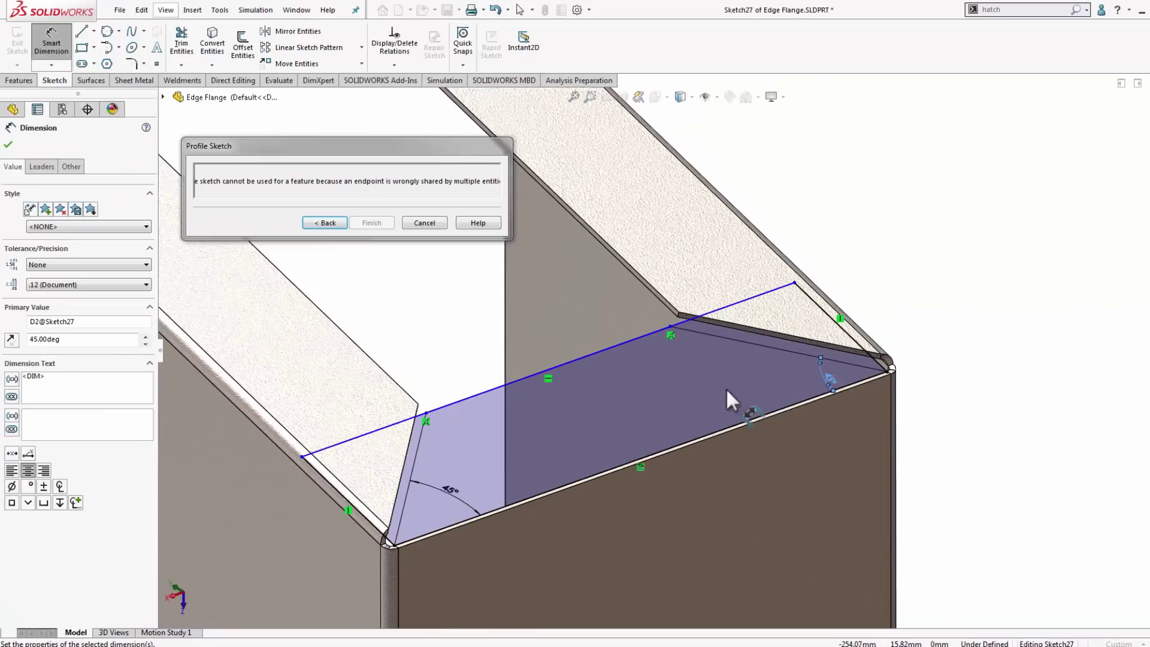
# Step: Trim the overhanging ends of the top line into an angled trapezoid and finish Edge-Flange3
pyautogui.click(182, 42)
pyautogui.moveTo(868, 313)
pyautogui.mouseDown()
pyautogui.moveTo(813, 313)
pyautogui.moveTo(752, 290)
pyautogui.mouseUp()
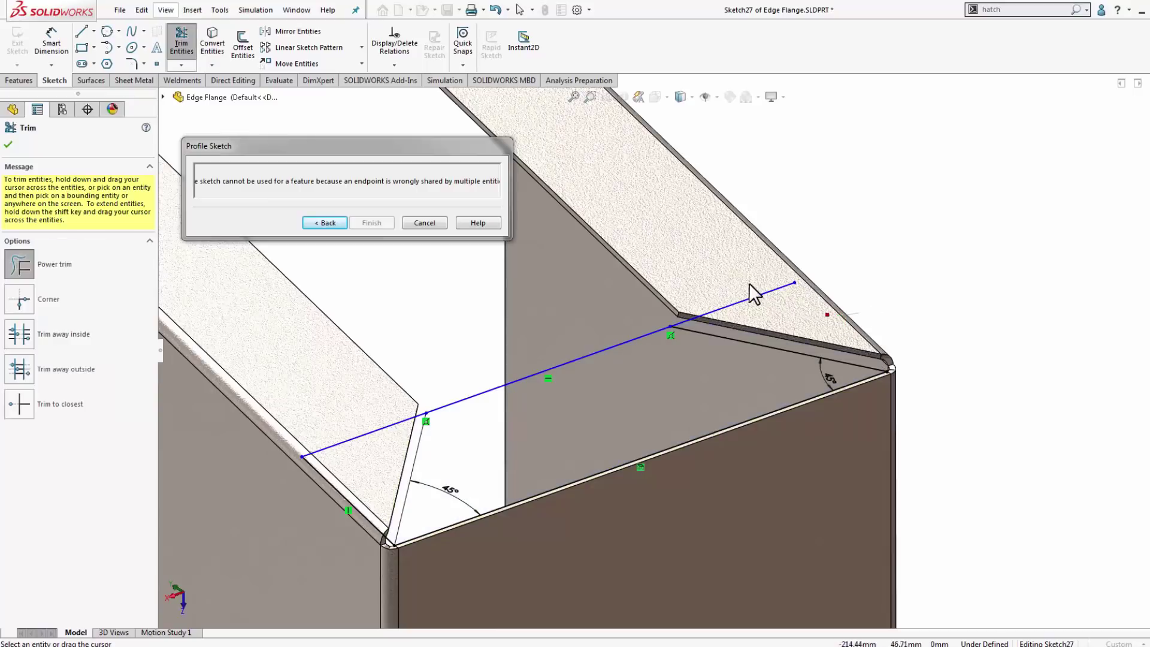
pyautogui.moveTo(369, 455); pyautogui.dragTo(314, 505)
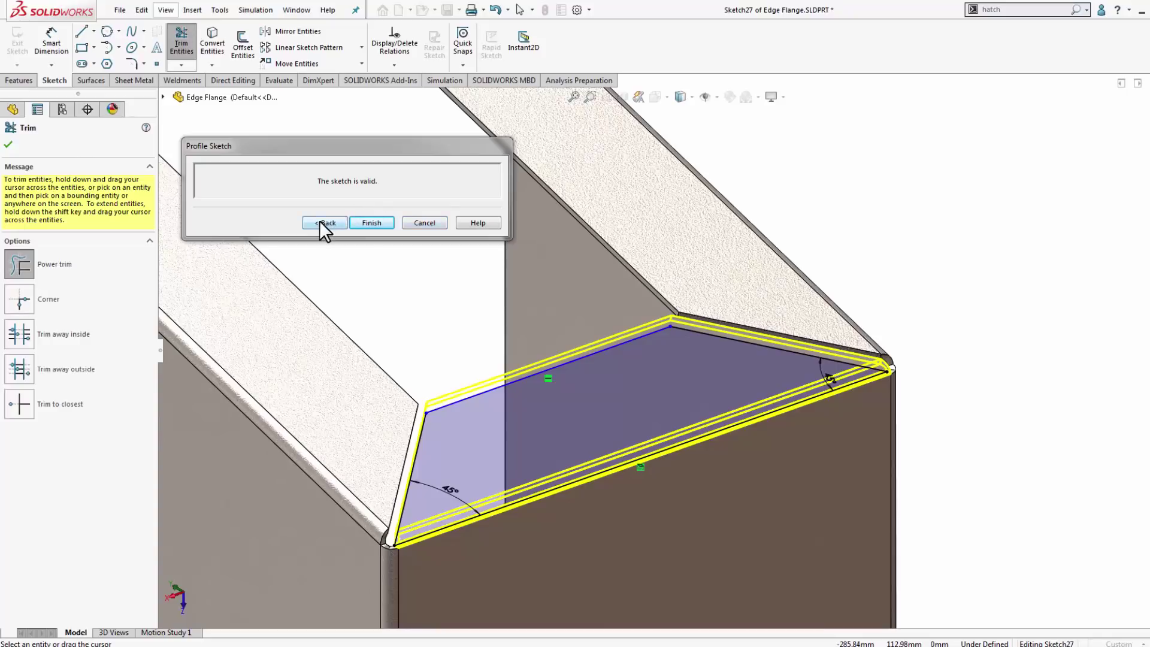
pyautogui.press('Return')
pyautogui.moveTo(509, 438); pyautogui.dragTo(494, 419, button='middle')
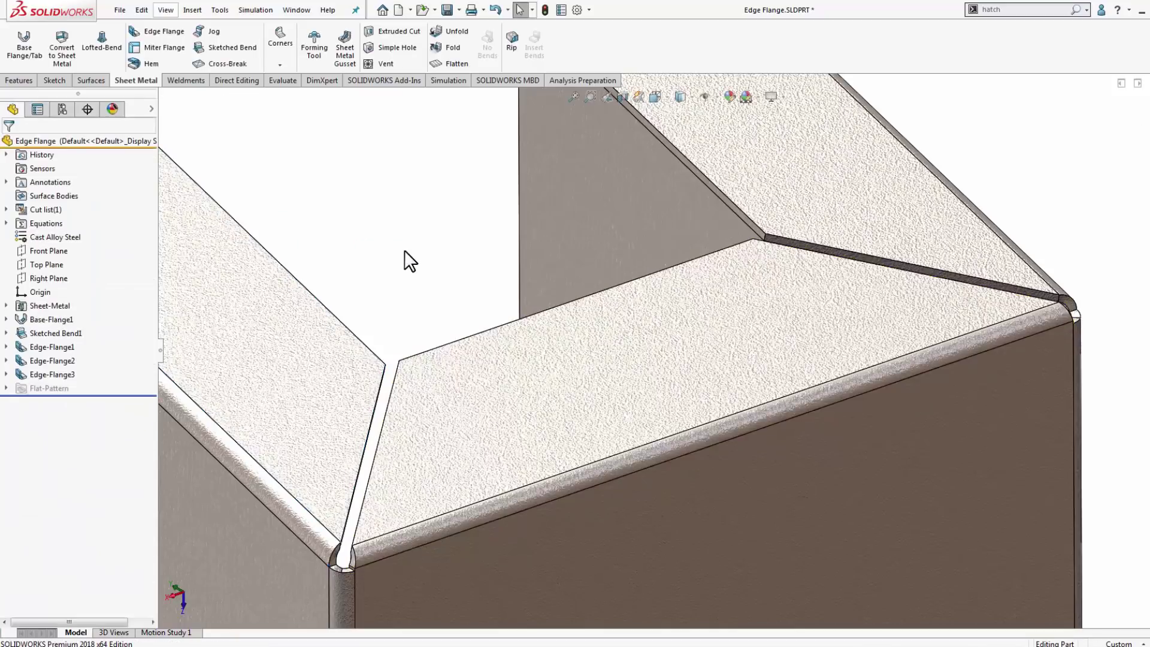
# Step: Orbit and zoom around the part, selecting flange faces to check the 45° mitered Edge-Flange3
pyautogui.scroll(2, 537, 342)
pyautogui.click(537, 341)
pyautogui.moveTo(537, 342); pyautogui.dragTo(599, 378, button='middle')
pyautogui.press('Escape')
pyautogui.scroll(3, 797, 330)
pyautogui.scroll(-2, 711, 357)
pyautogui.click(706, 388)
pyautogui.click(371, 381)
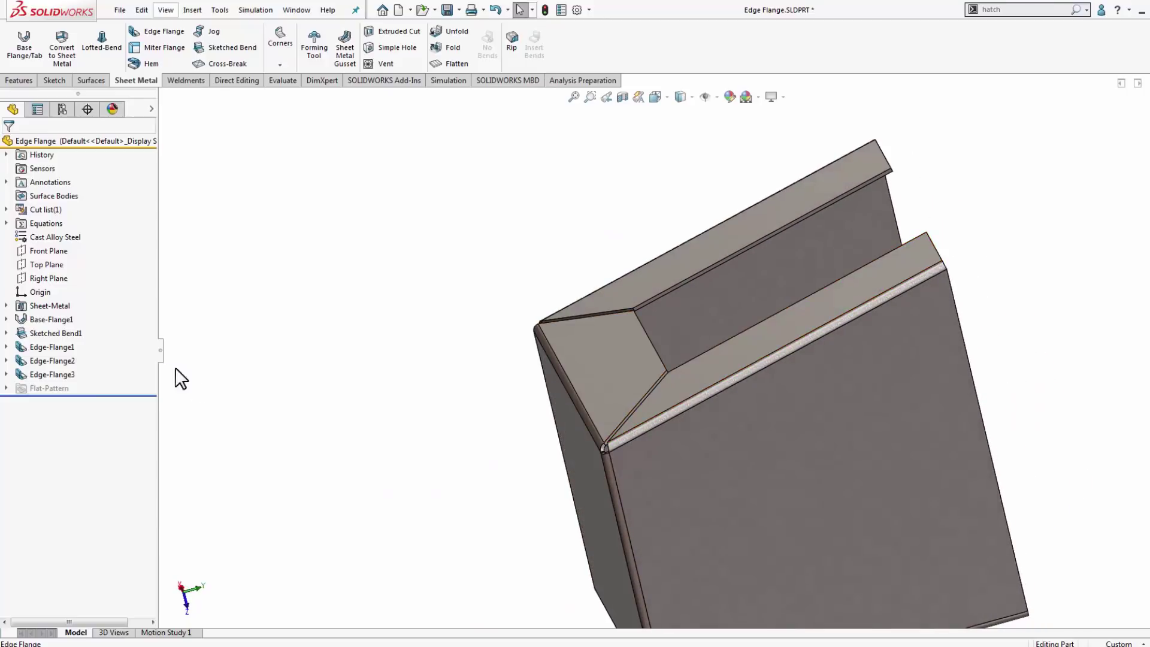
pyautogui.moveTo(730, 429); pyautogui.dragTo(883, 485, button='middle')
pyautogui.scroll(-2, 856, 431)
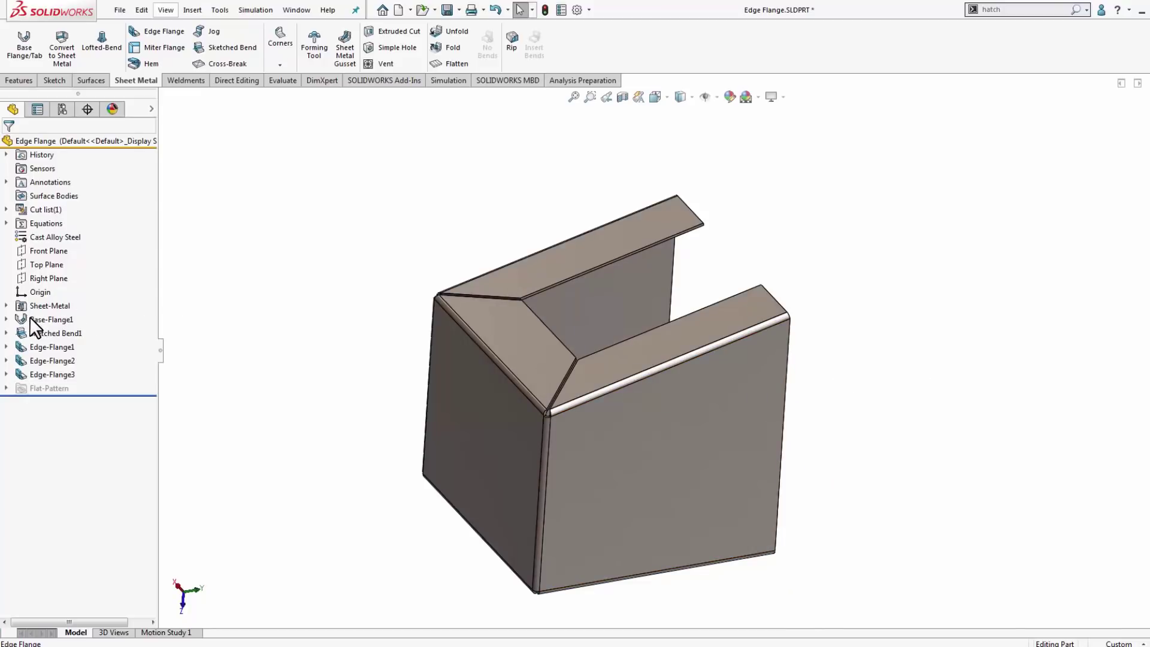
# Step: Expand Base-Flange1, view Sketch1 normal to its plane, and start editing it
pyautogui.click(6, 320)
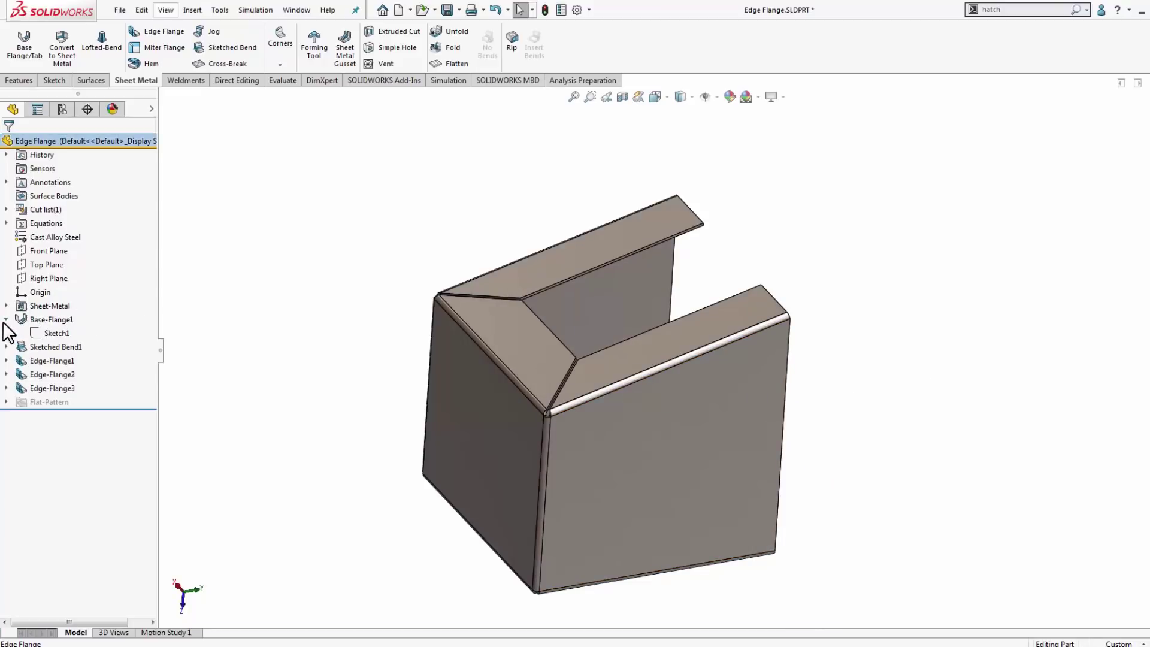
pyautogui.rightClick(64, 333)
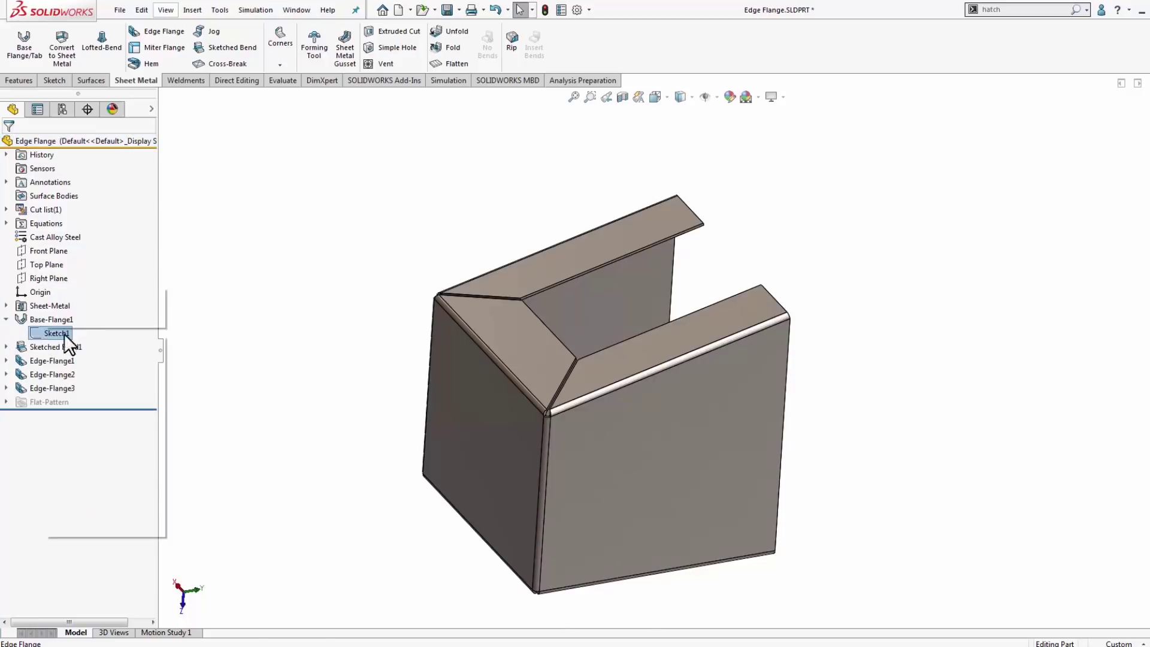
pyautogui.click(87, 315)
pyautogui.rightClick(52, 333)
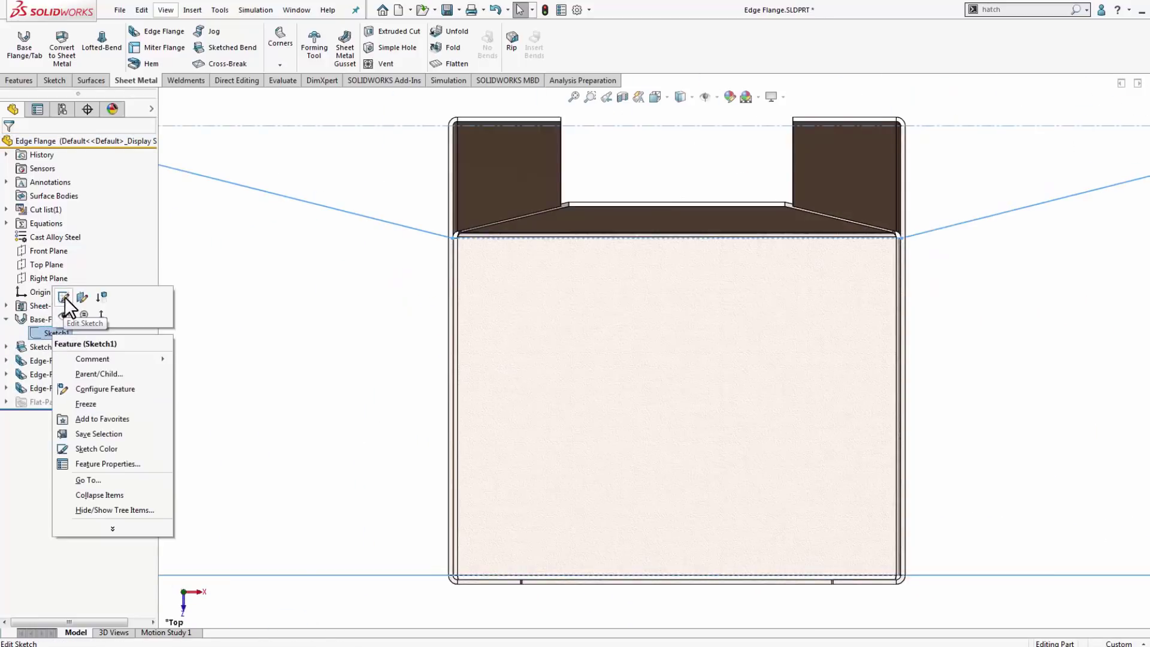
pyautogui.click(63, 297)
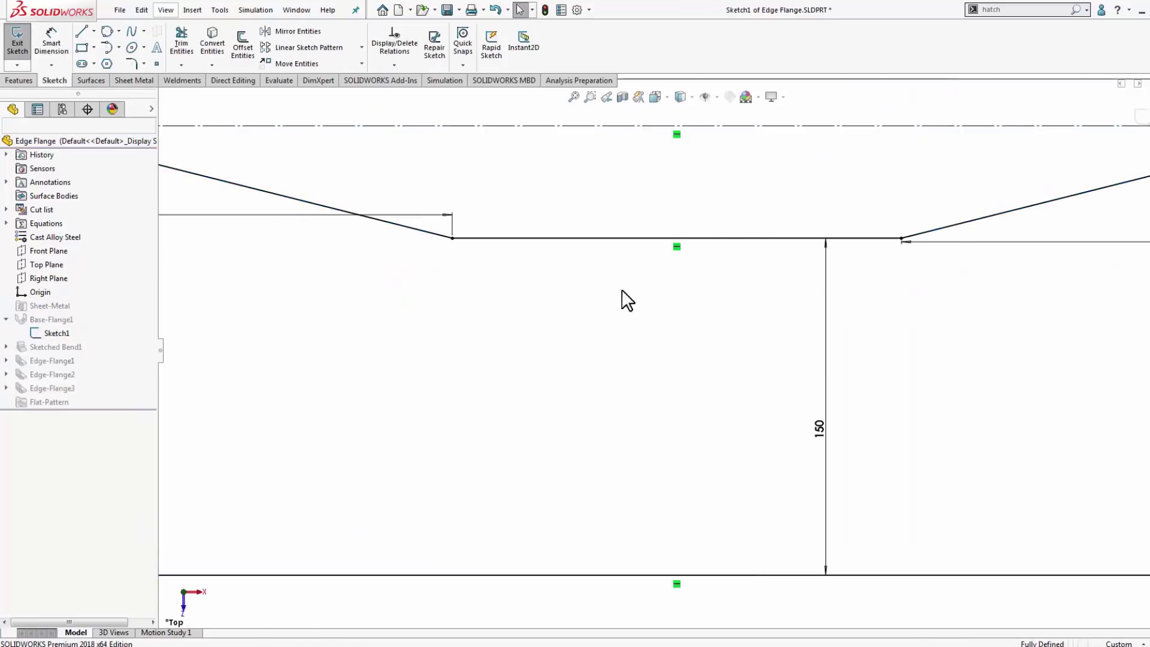
# Step: Change the 150 dimension to 100 and orbit to inspect the rebuilt flanges
pyautogui.doubleClick(747, 391)
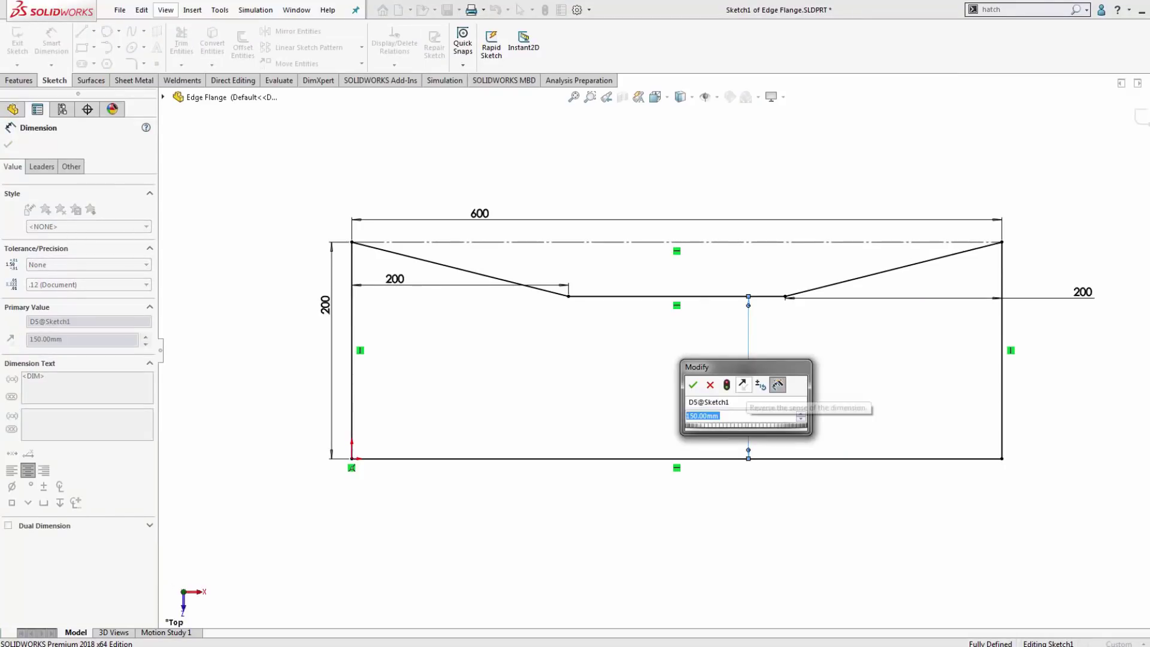
pyautogui.write('100')
pyautogui.press('Return')
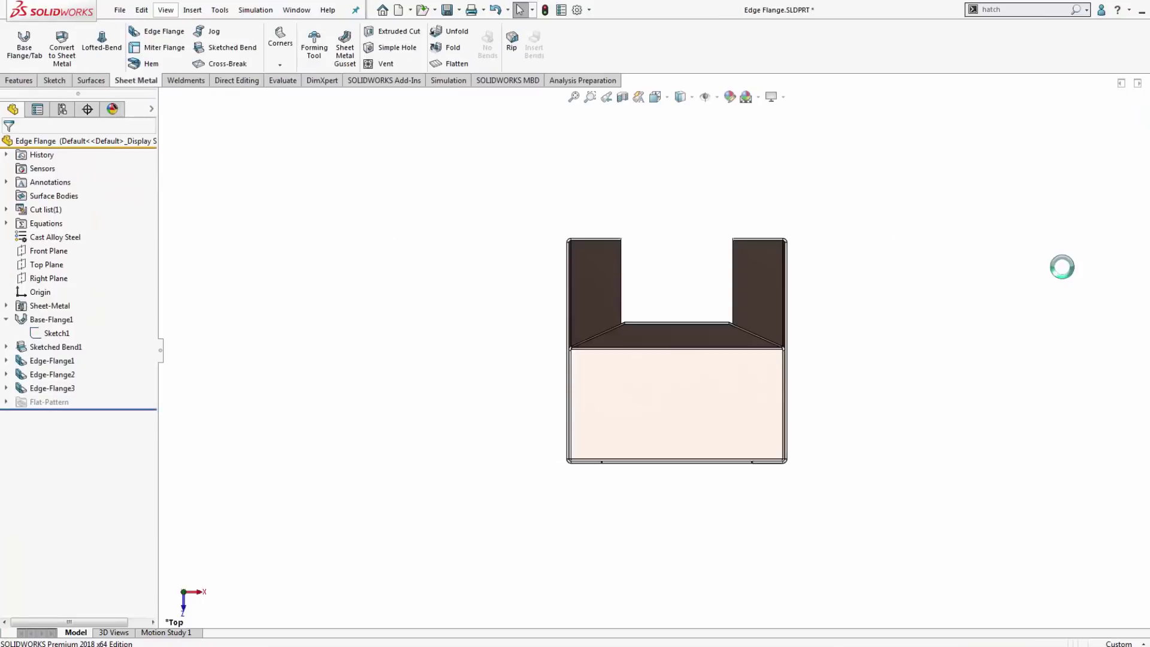
pyautogui.moveTo(796, 312); pyautogui.dragTo(437, 454, button='middle')
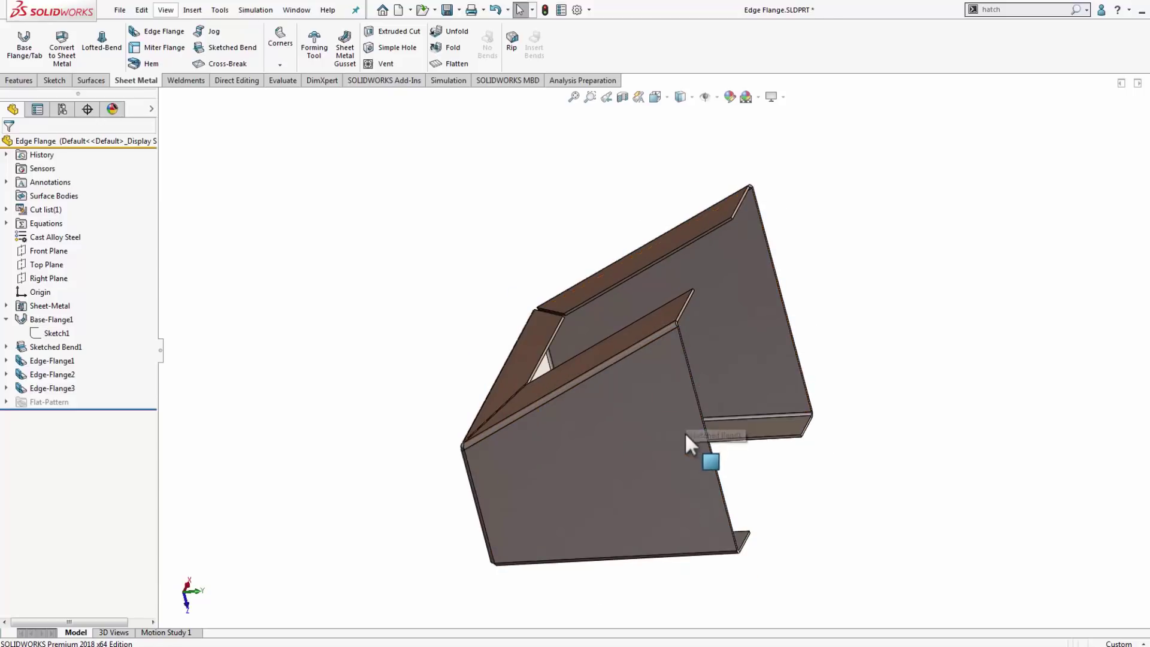
pyautogui.moveTo(685, 425); pyautogui.dragTo(705, 472, button='middle')
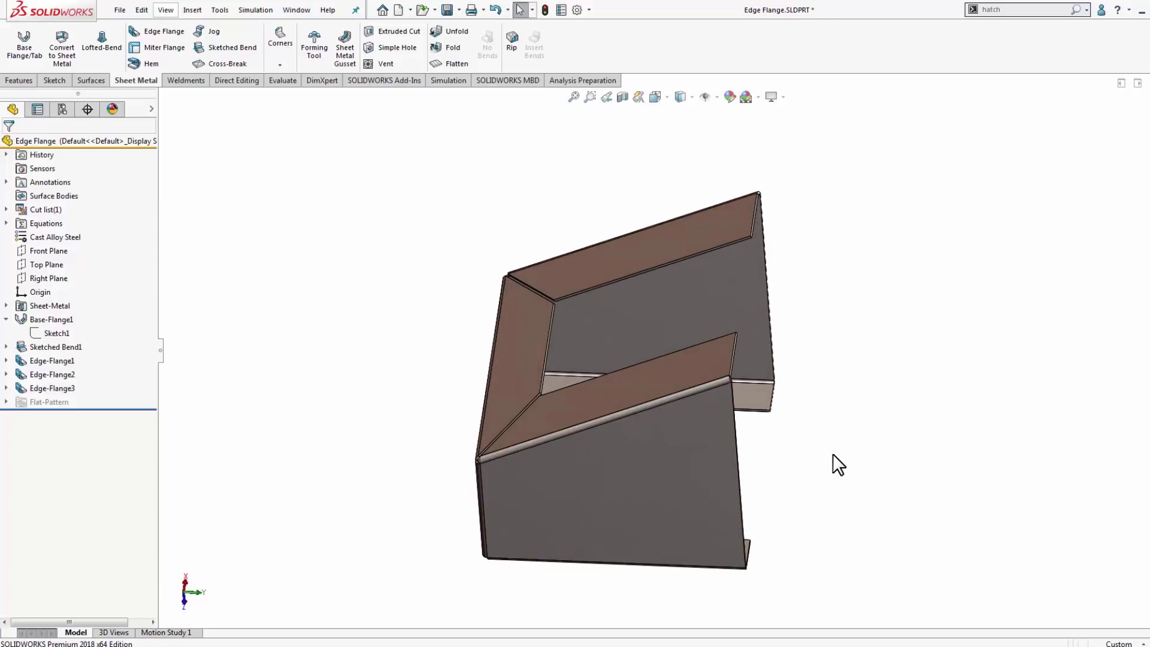